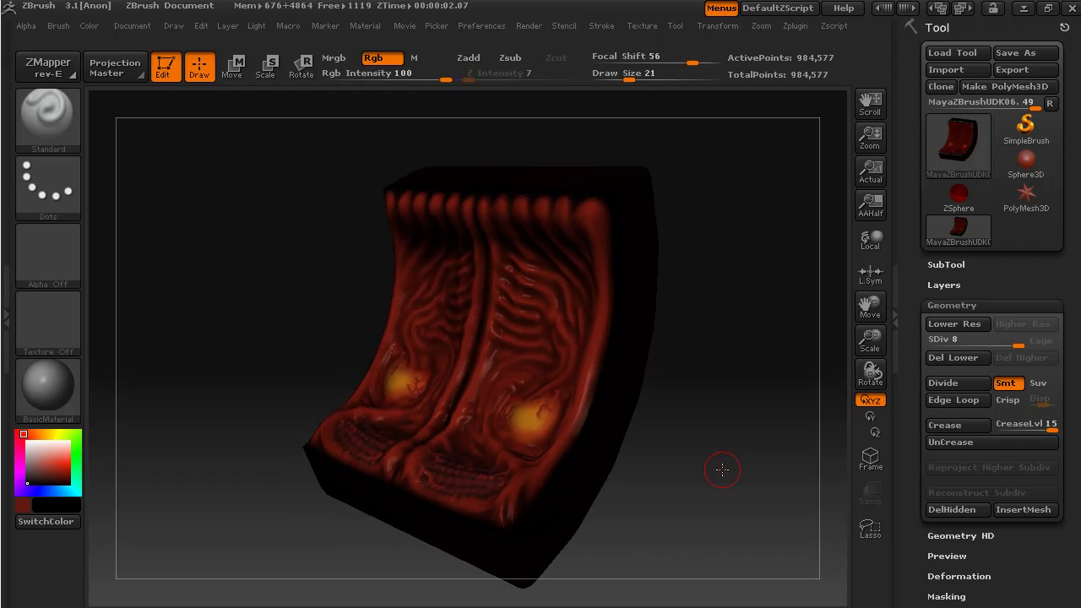
Step: Expand the displacement and normal map settings, and enable Tangent and Adaptive for the normal map
drag(905, 420, 894, 306)
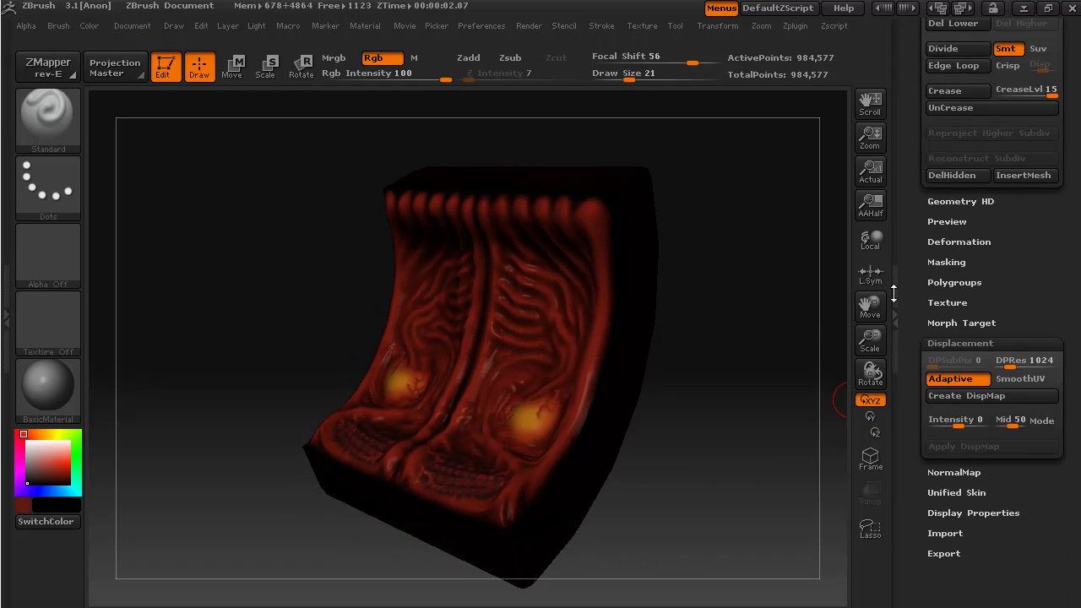
click(972, 341)
click(972, 341)
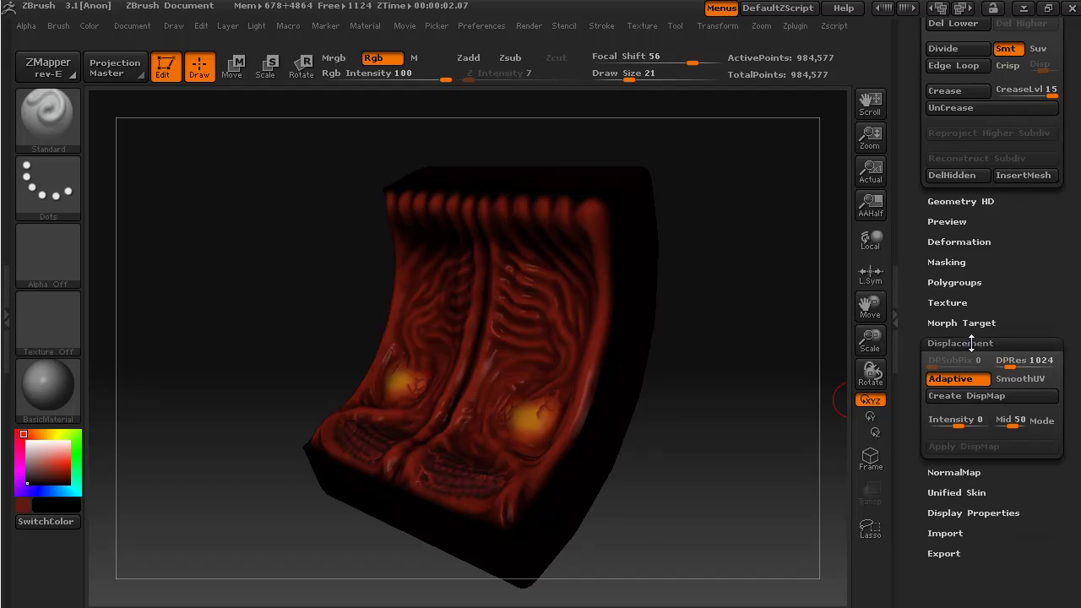
click(957, 473)
drag(909, 437, 911, 405)
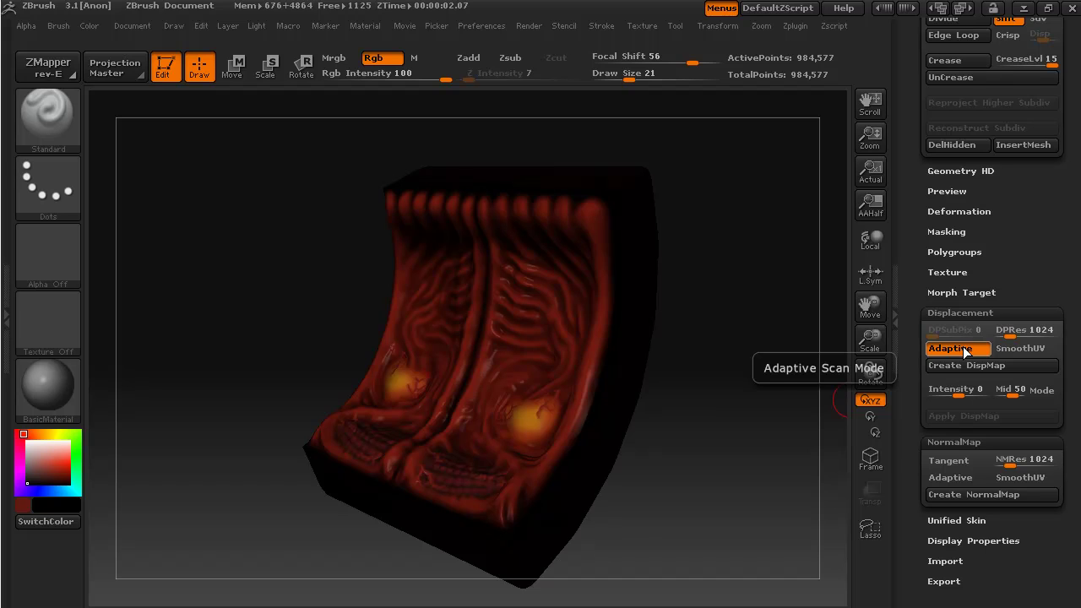
key(ctrl)
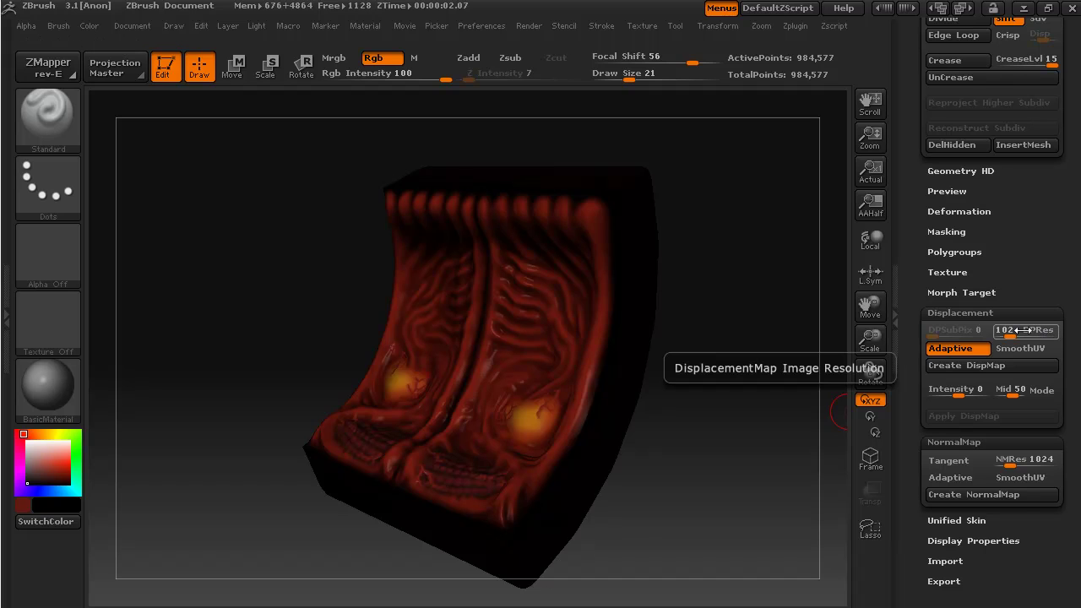
scroll(909, 335, down, 3)
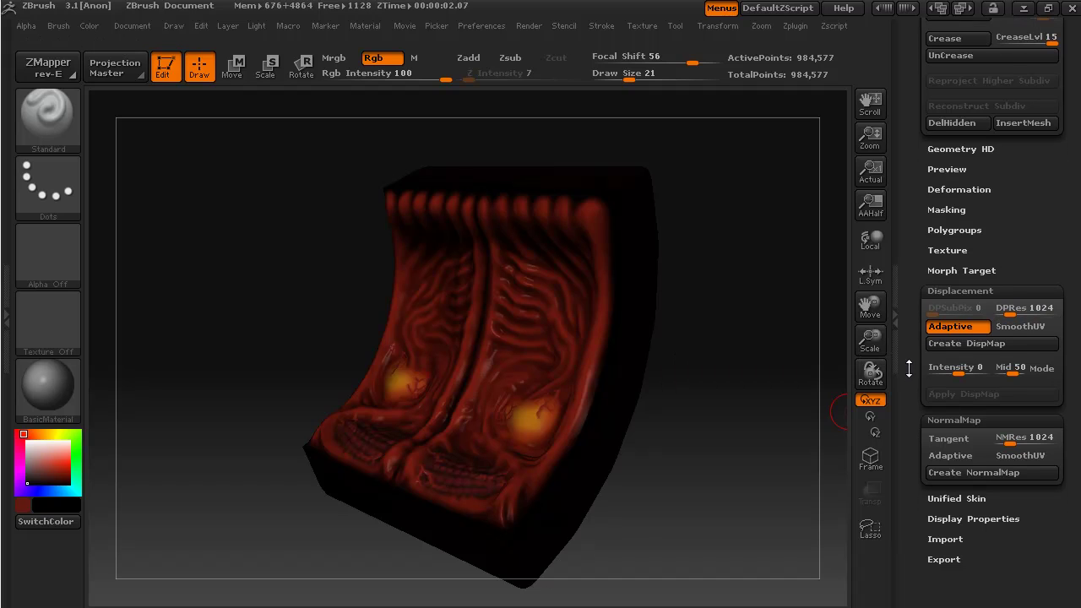
scroll(909, 335, down, 1)
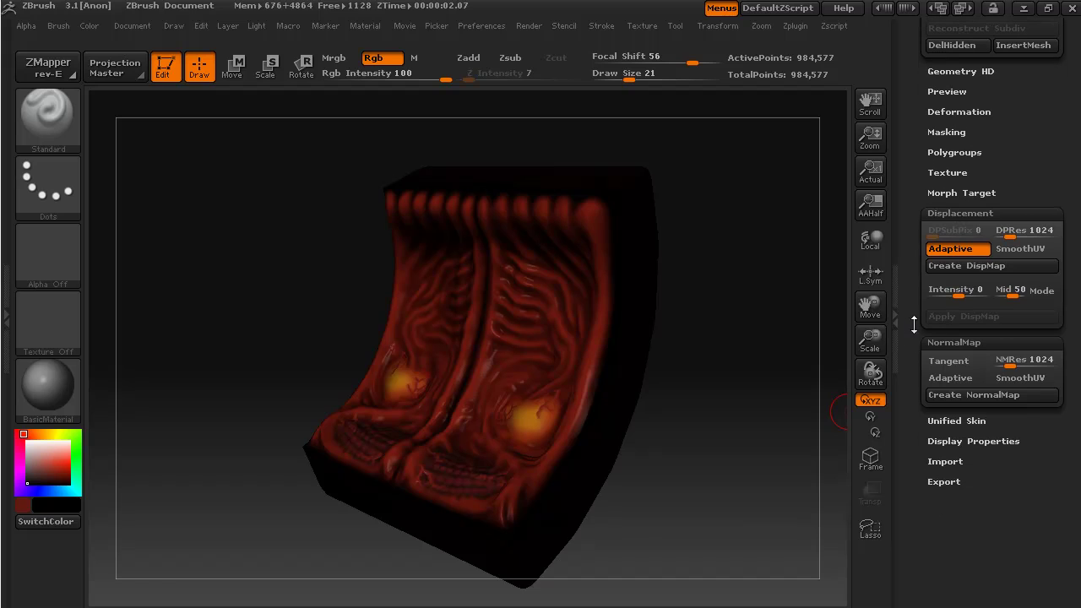
click(948, 360)
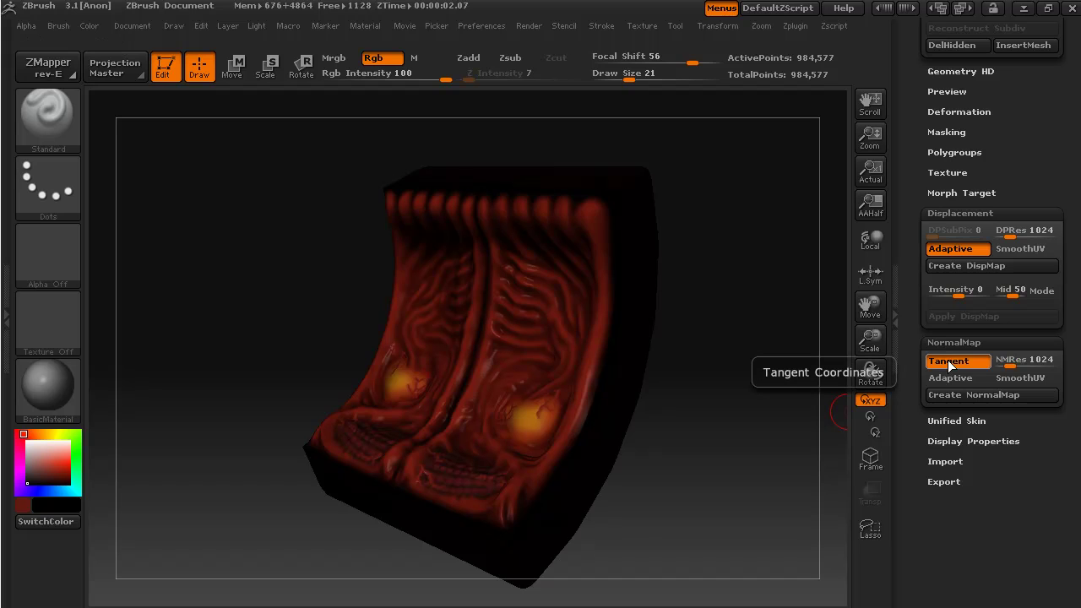
click(953, 377)
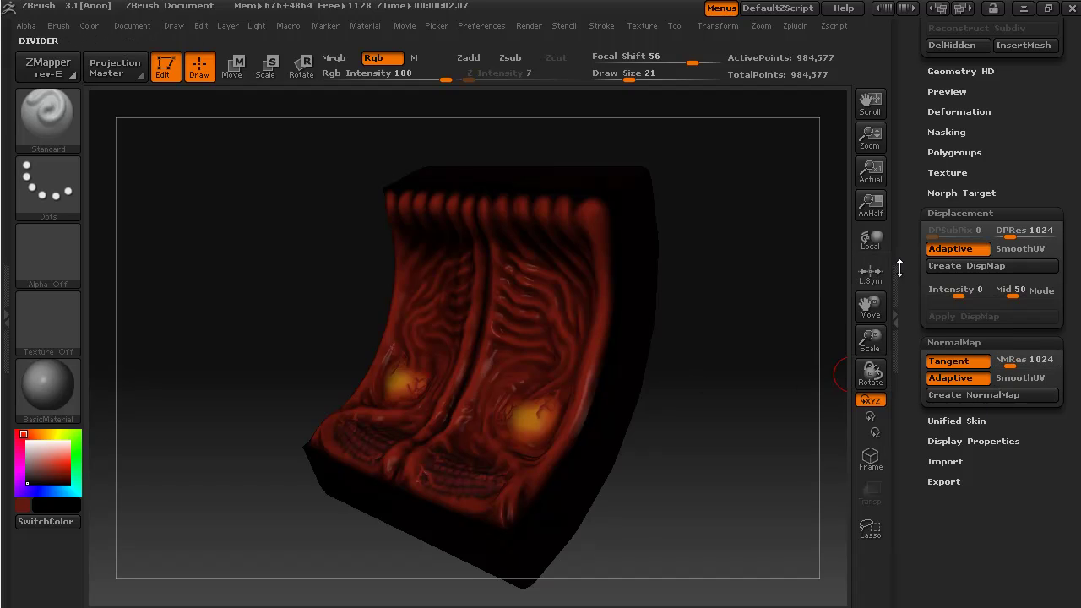
Step: Lower the mesh to subdivision level 1 in the geometry settings
drag(921, 175, 919, 338)
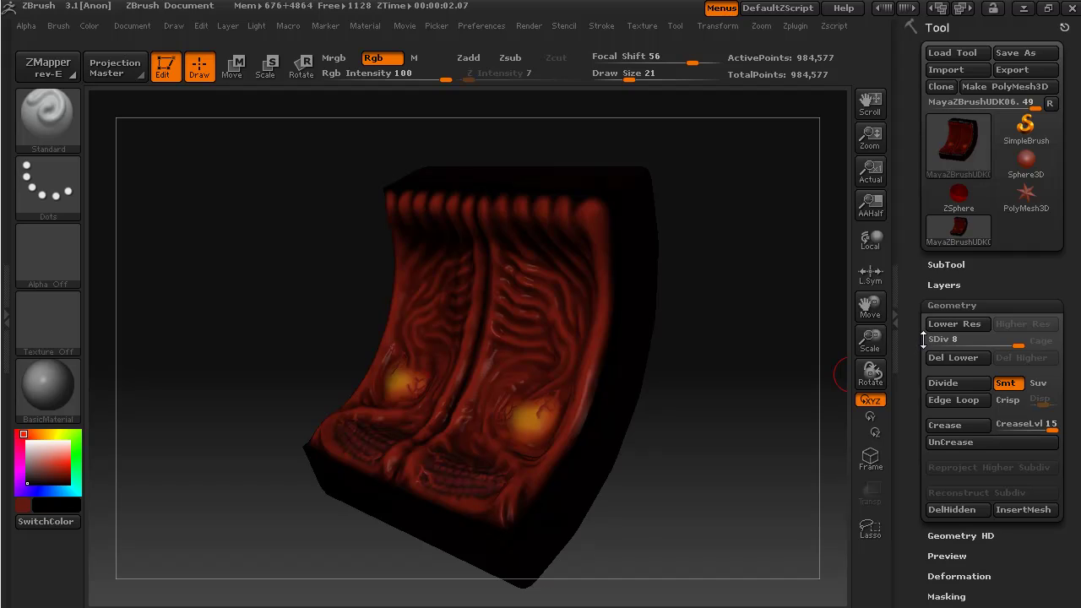
drag(1018, 345, 931, 347)
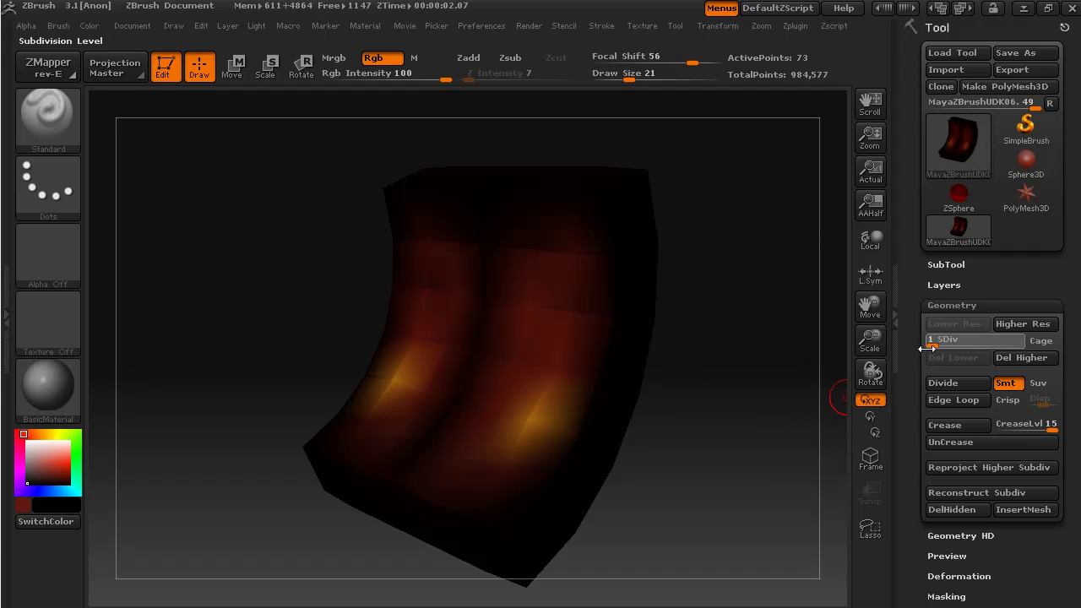
drag(923, 351, 911, 317)
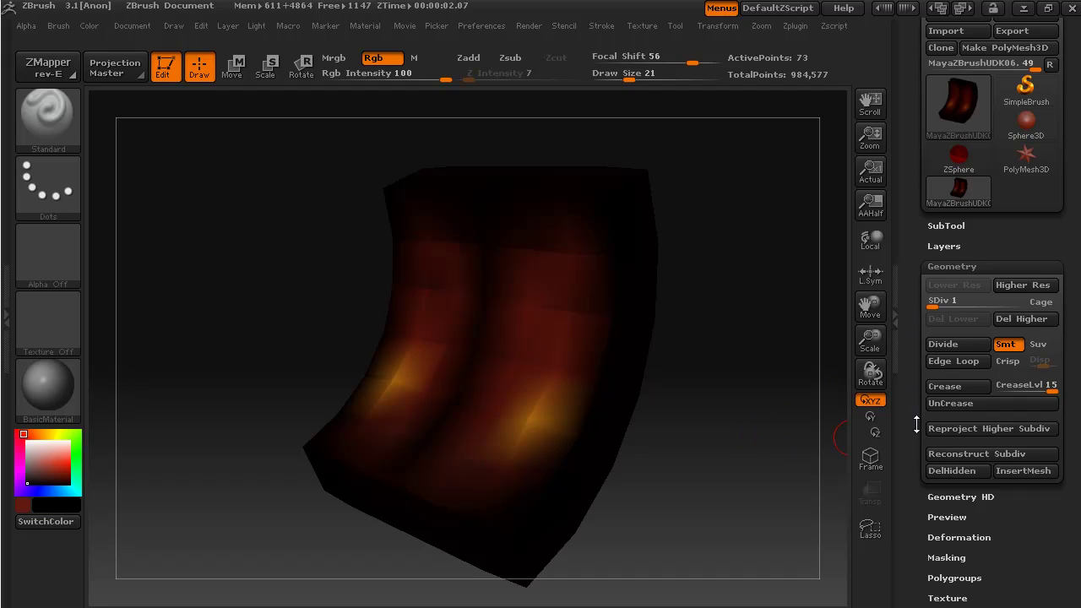
drag(917, 450, 917, 526)
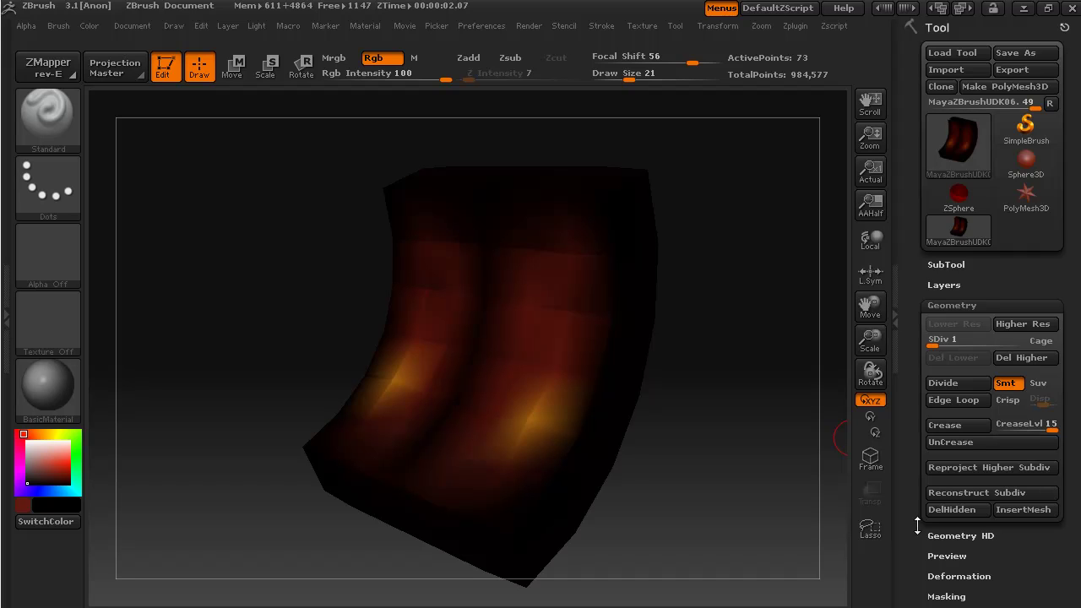
drag(764, 497, 714, 482)
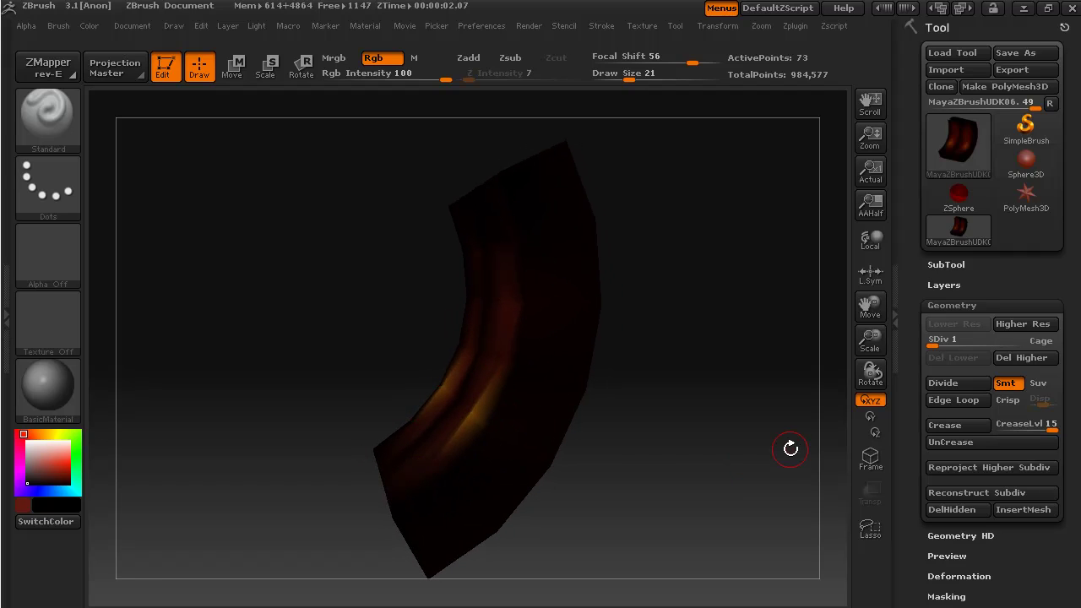
Step: Expand the Morph Target settings to check for a stored target, and inspect the low-resolution mesh from several angles
drag(915, 429, 911, 328)
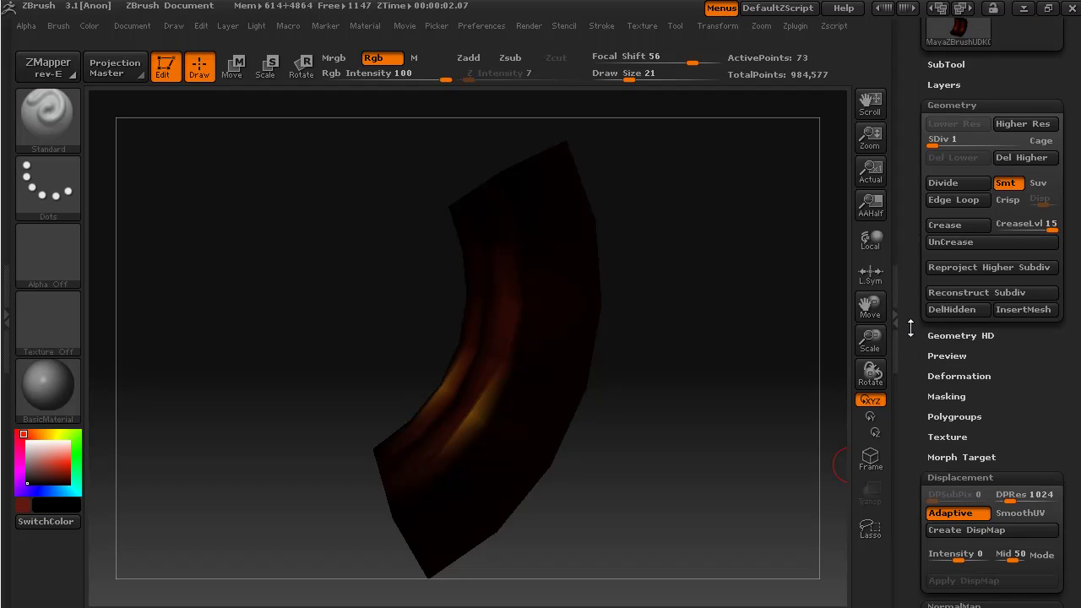
drag(907, 426, 914, 407)
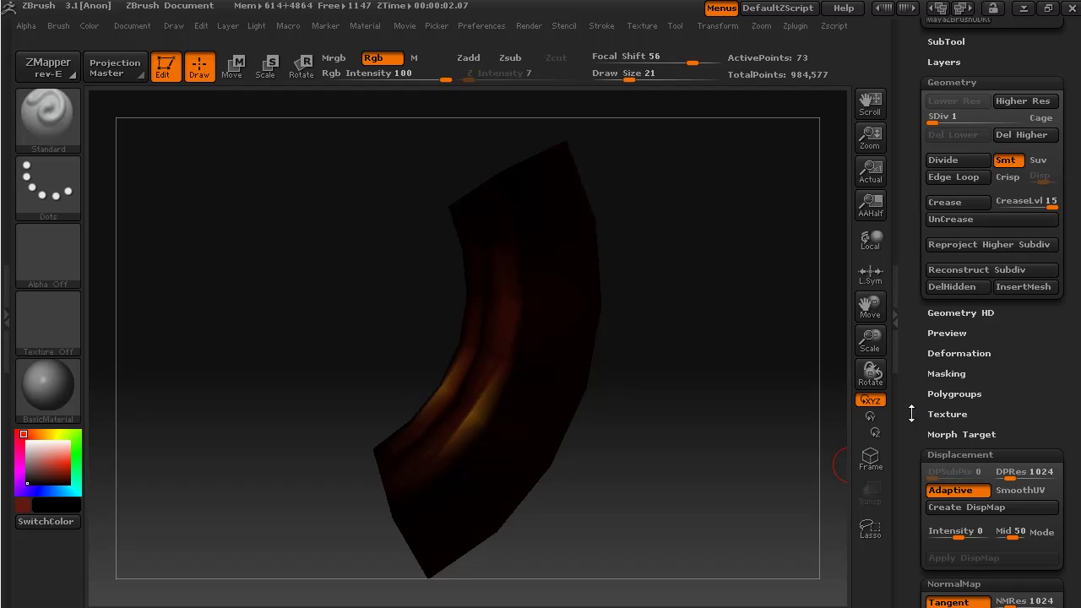
drag(911, 413, 908, 382)
click(950, 403)
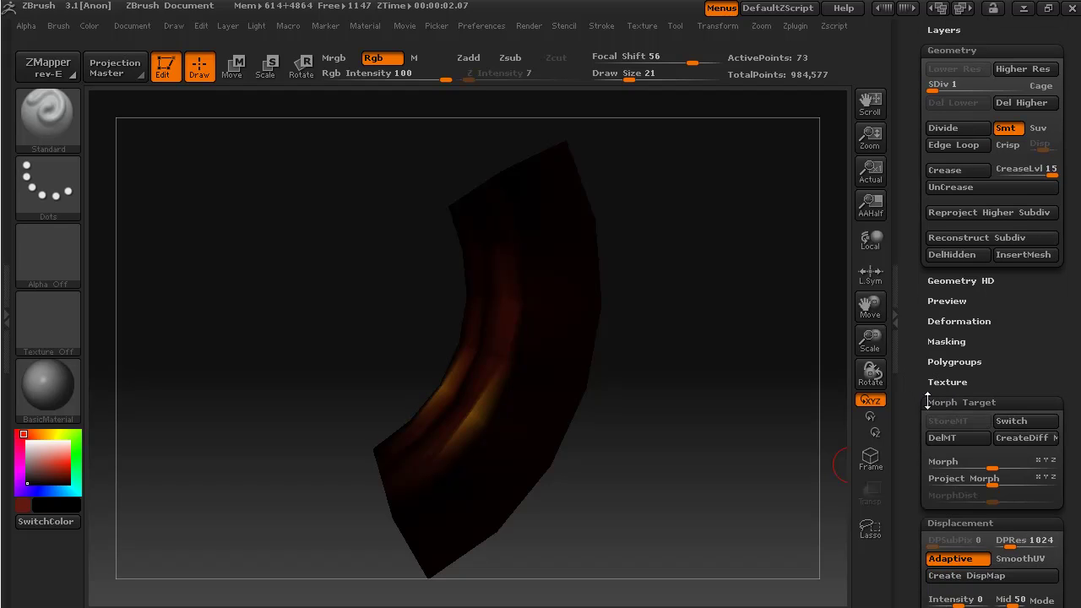
drag(911, 424, 910, 372)
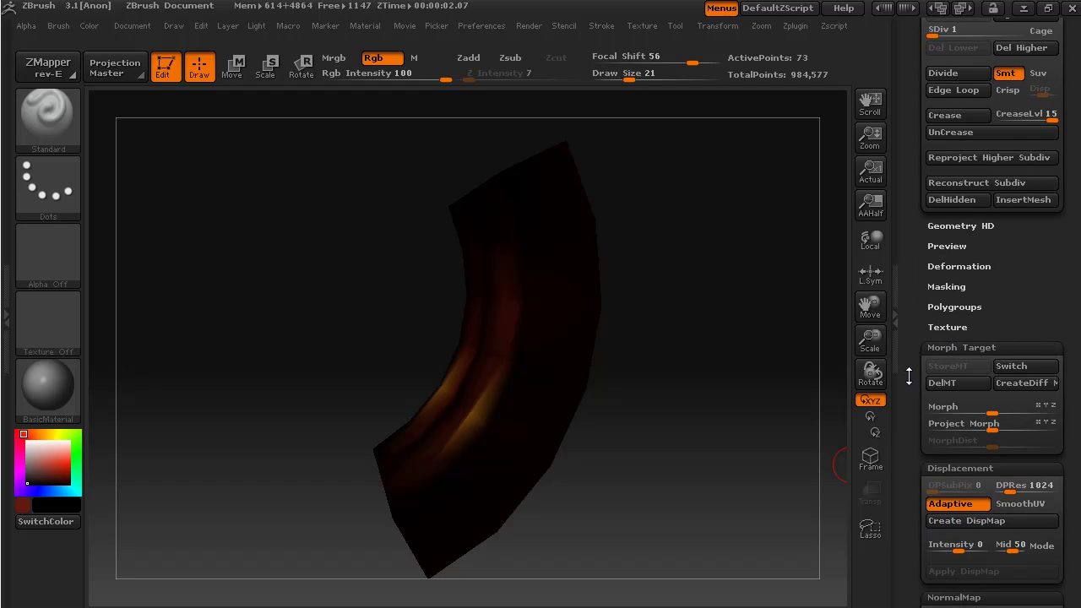
mouse_move(670, 490)
mouse_down()
mouse_move(639, 510)
mouse_move(669, 500)
mouse_up()
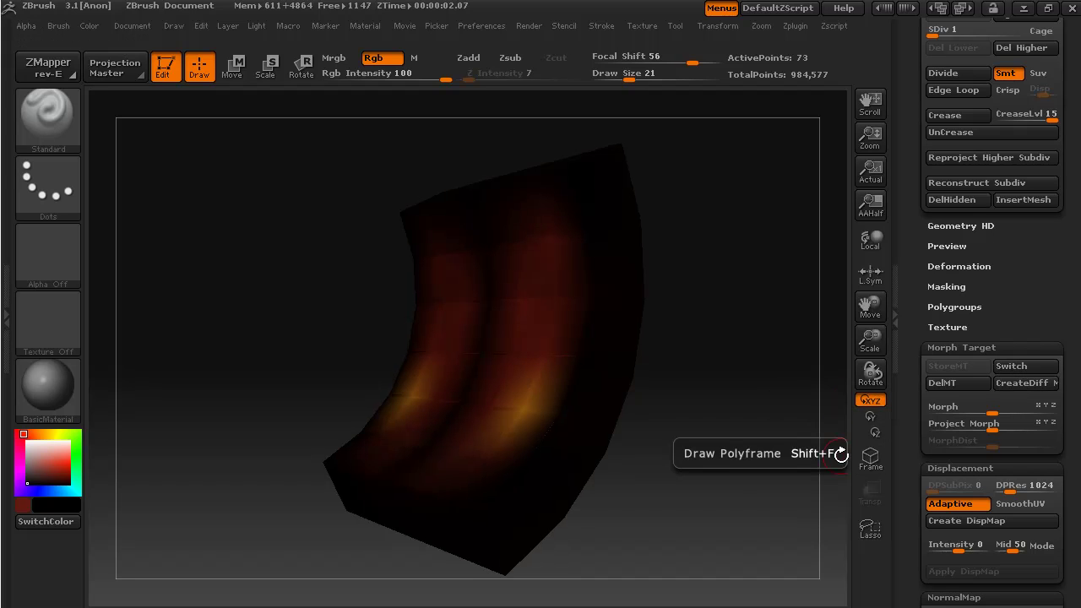
drag(767, 529, 726, 522)
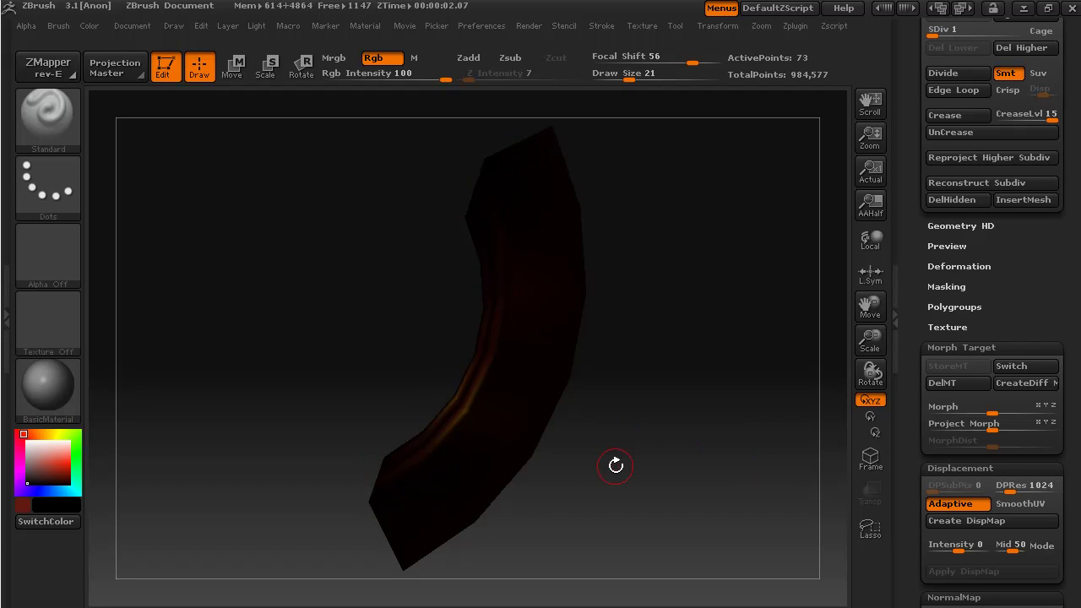
drag(616, 466, 676, 471)
Step: Create a displacement map from the mesh at its lowest subdivision level
mouse_move(920, 298)
mouse_down()
mouse_move(913, 463)
mouse_move(906, 289)
mouse_up()
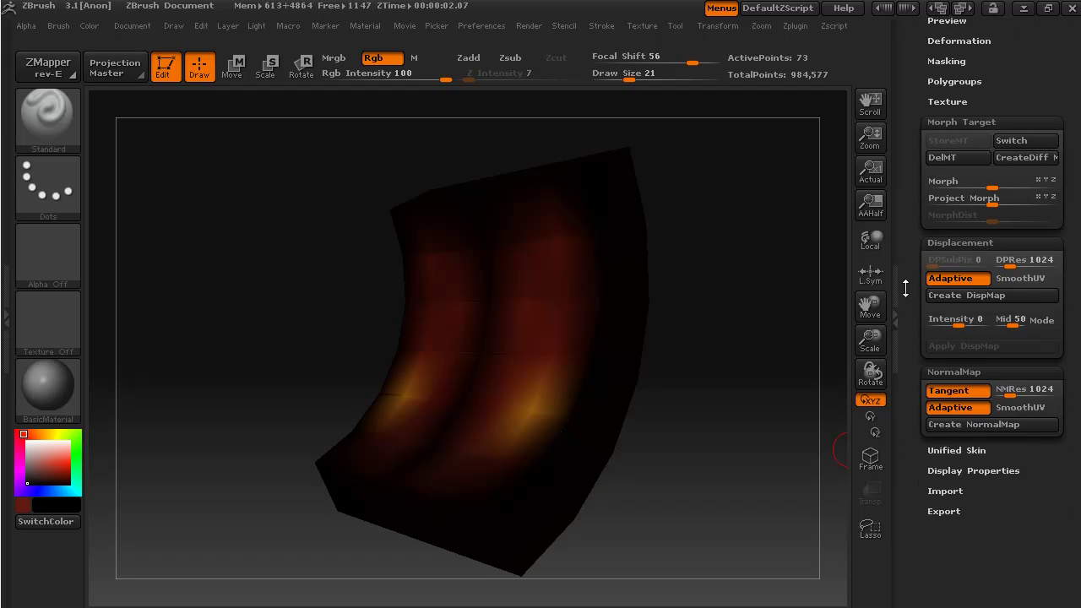
click(982, 296)
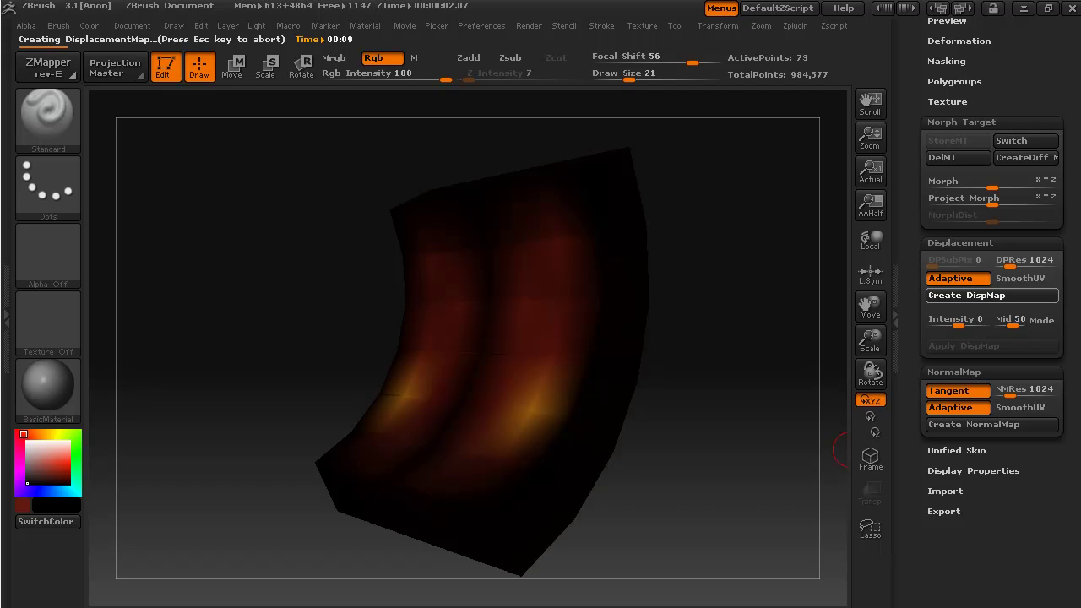
mouse_move(766, 357)
mouse_down()
mouse_move(758, 349)
mouse_move(751, 360)
mouse_move(760, 346)
mouse_up()
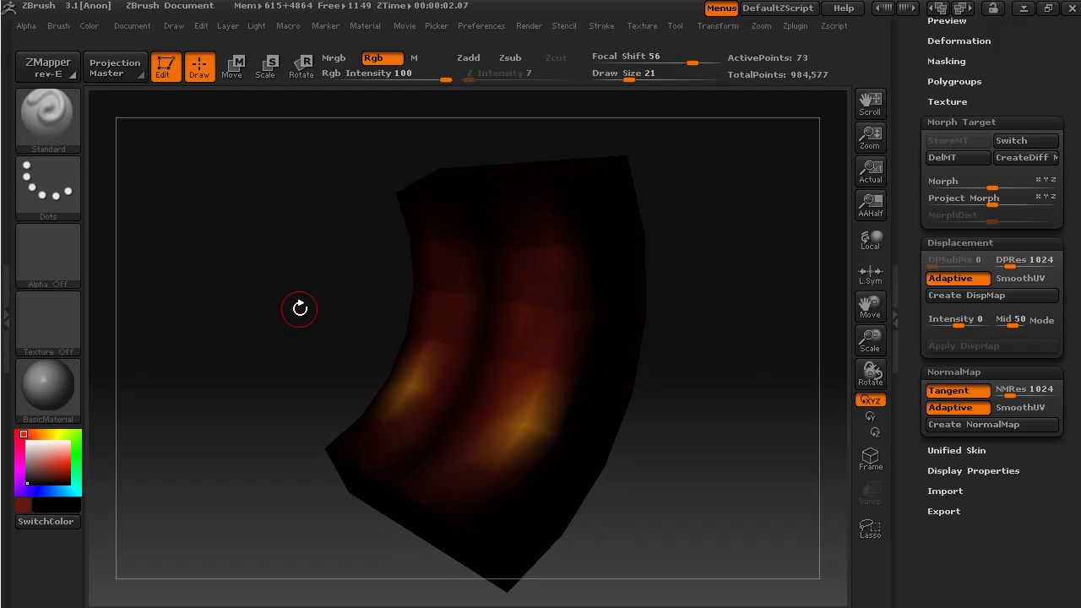
Step: Select the generated displacement map MayaZBrushUDK06 as the current alpha and flip it vertically
click(25, 26)
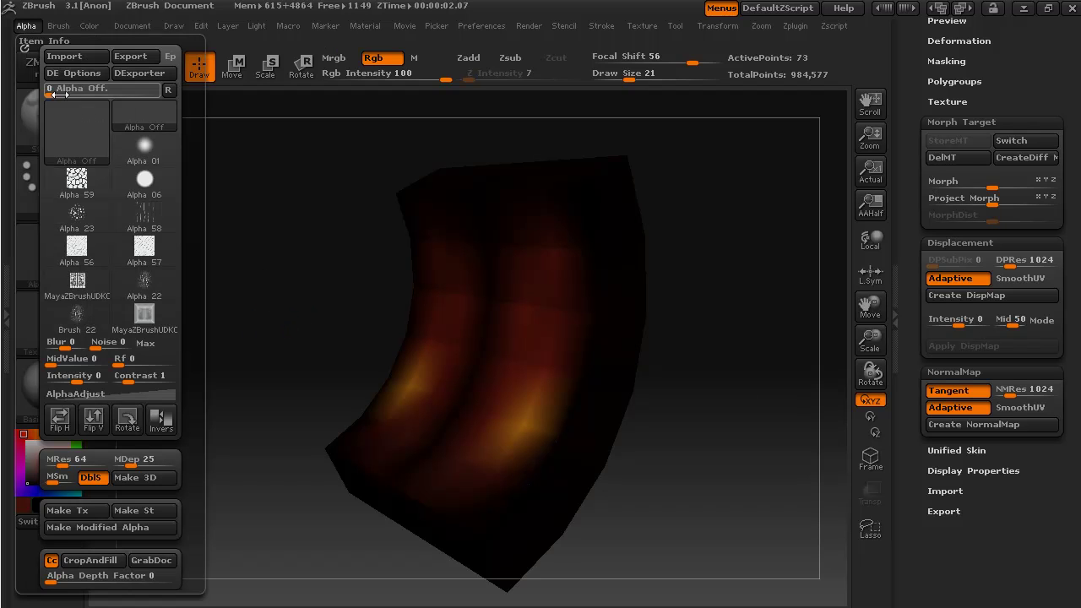
mouse_move(150, 323)
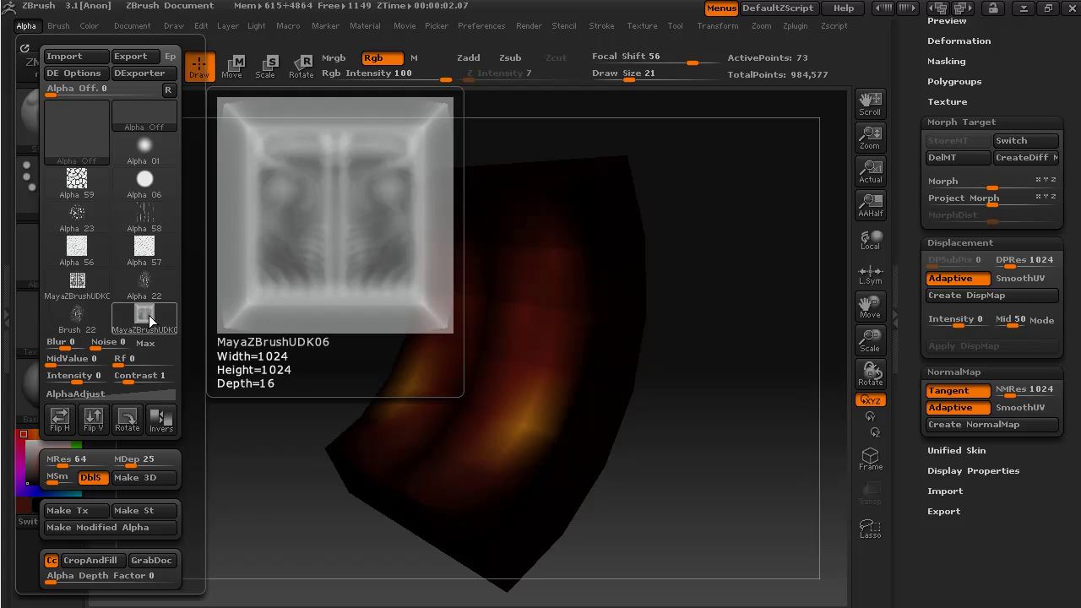
click(92, 423)
click(151, 320)
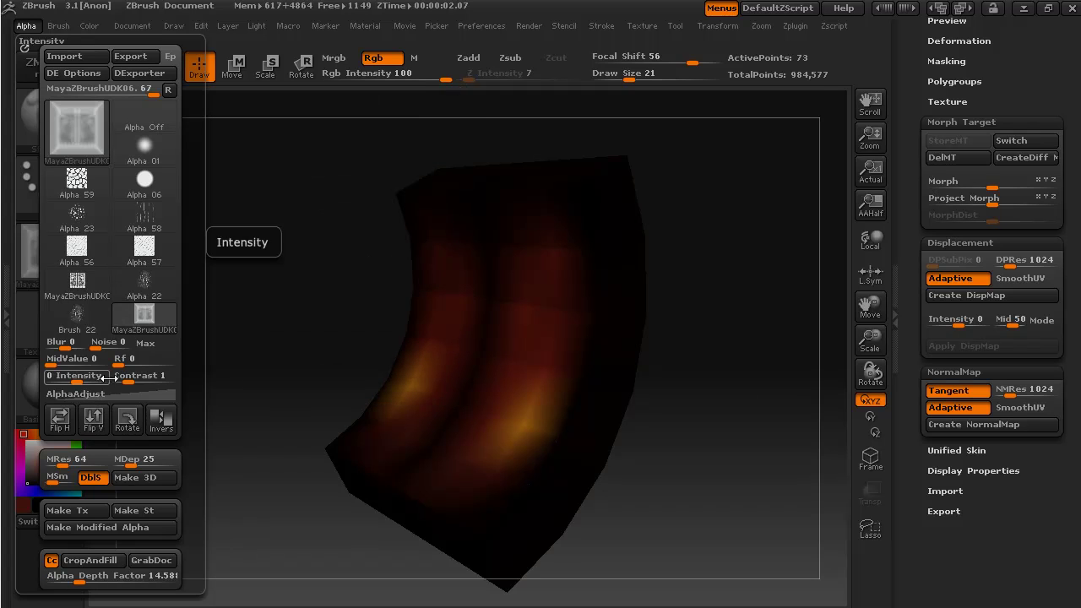
click(93, 418)
Step: Export the flipped displacement alpha to the data folder as Qtr_Pipe_Wall_Disp.PSD
mouse_move(83, 130)
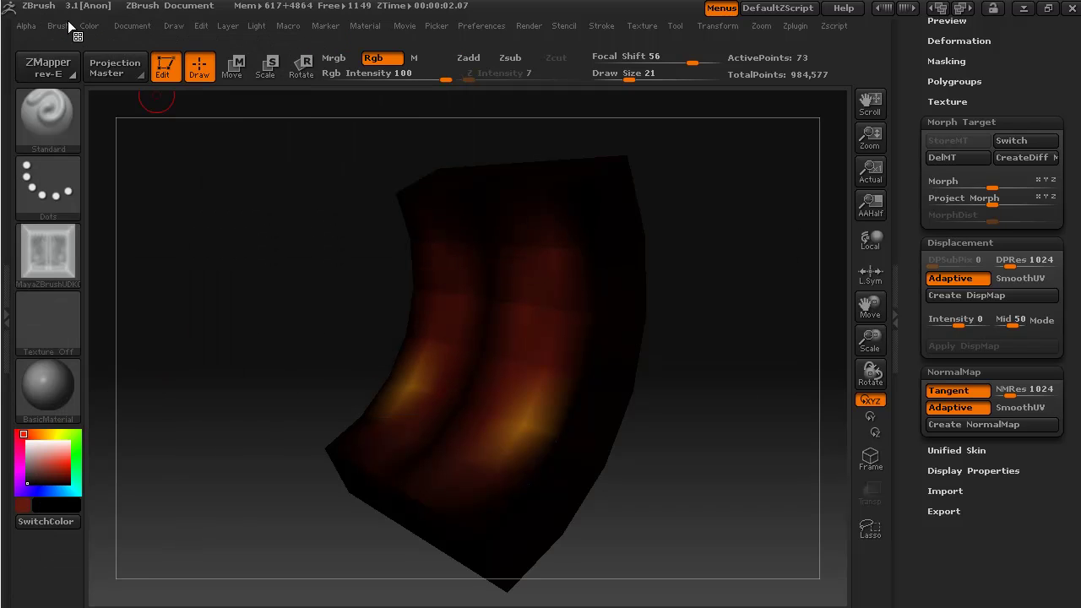
mouse_move(34, 26)
click(131, 55)
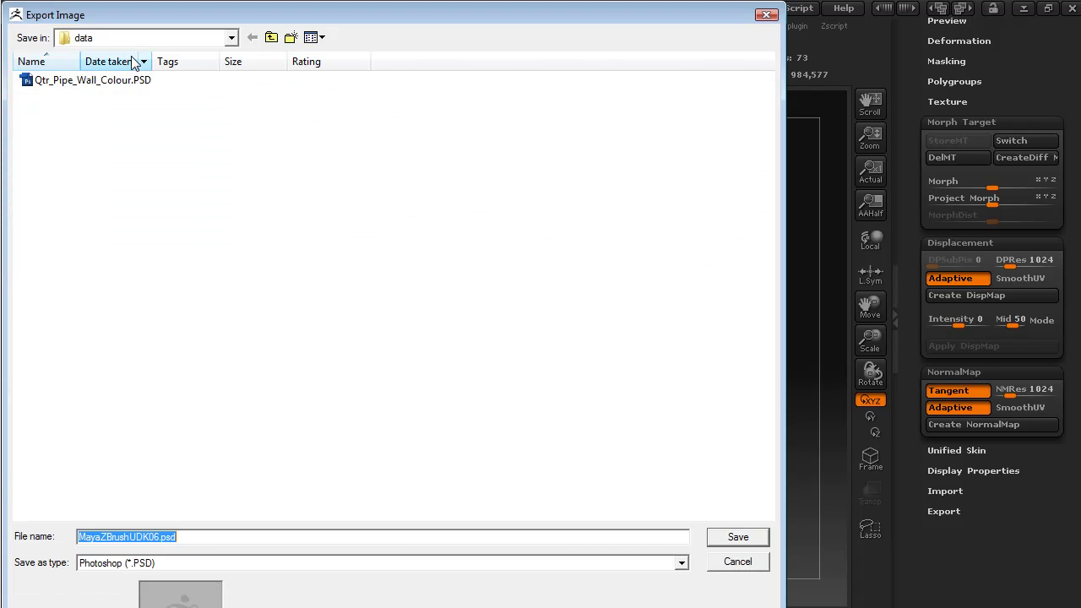
click(99, 88)
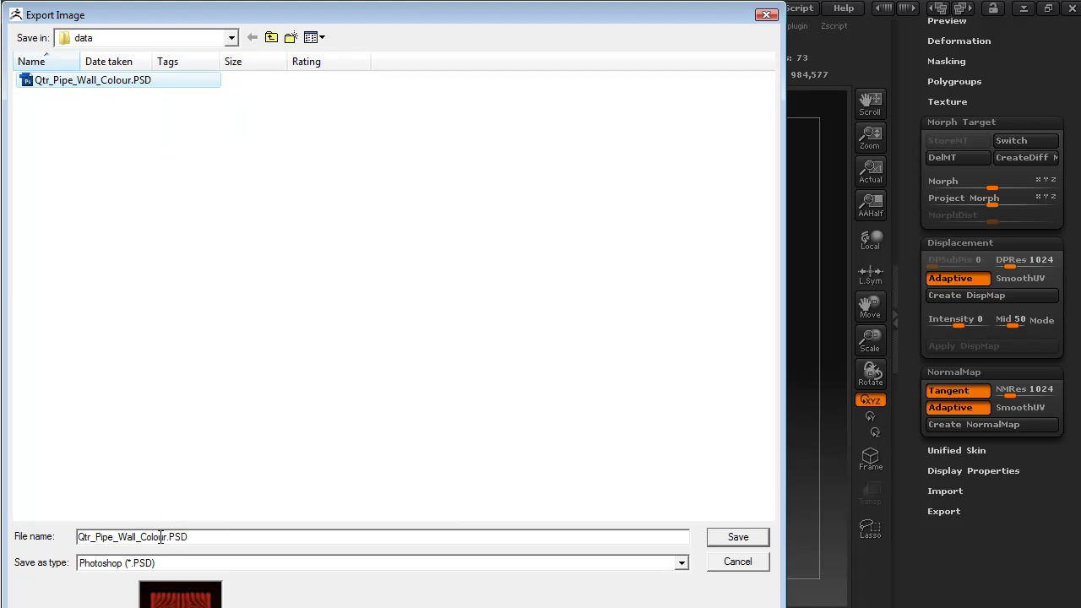
drag(140, 539, 167, 539)
text(Disp)
key(Return)
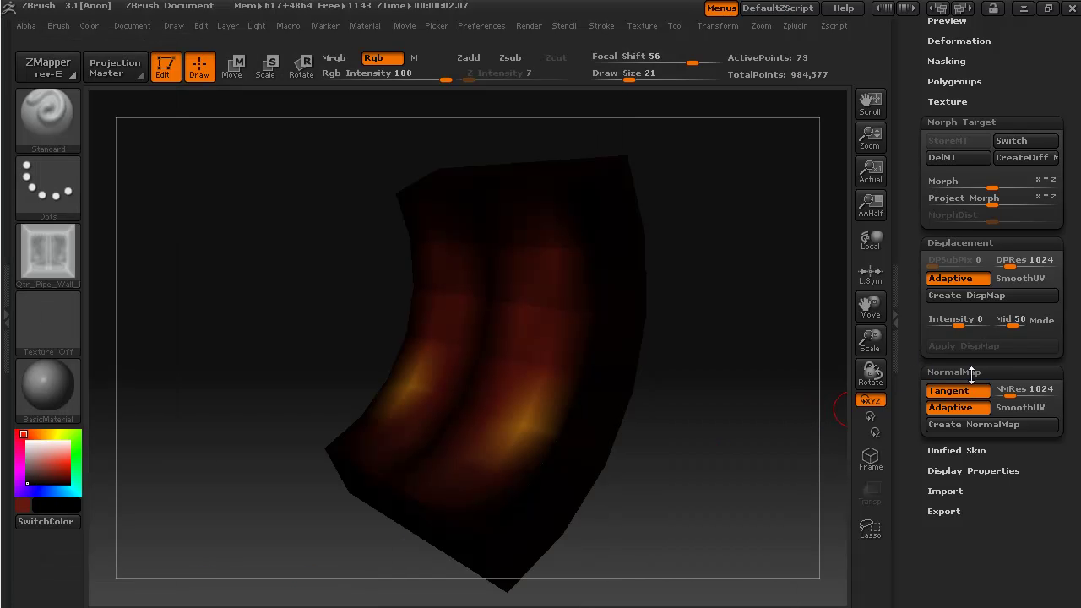
Step: Create the normal map for the pipe wall mesh and flip the resulting texture vertically
click(970, 425)
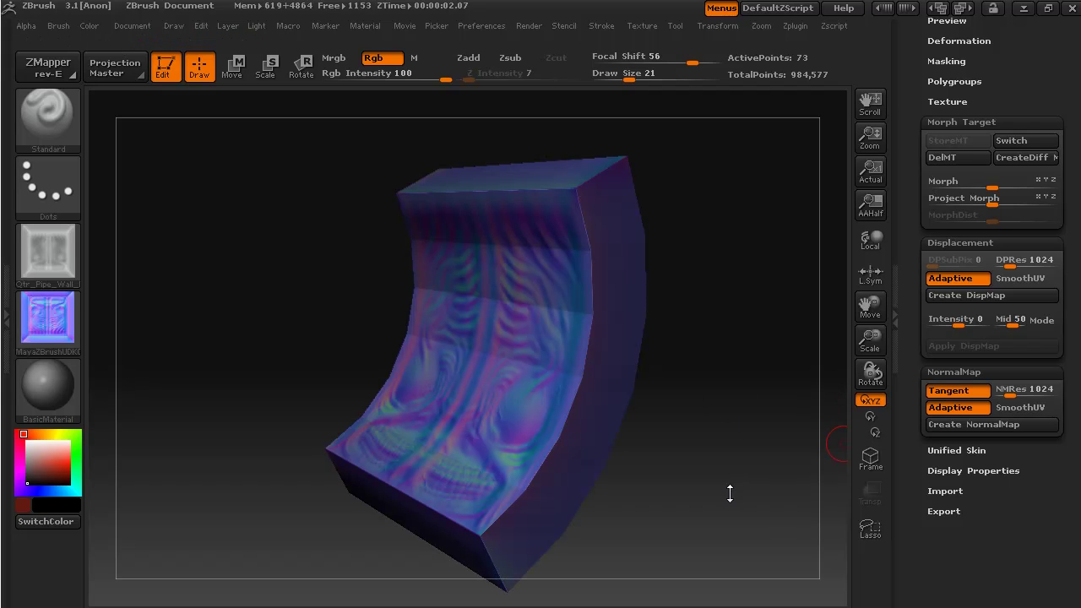
mouse_move(710, 493)
mouse_down()
mouse_move(700, 498)
mouse_move(780, 471)
mouse_move(715, 482)
mouse_move(735, 495)
mouse_move(710, 493)
mouse_move(721, 482)
mouse_move(727, 490)
mouse_move(710, 492)
mouse_up()
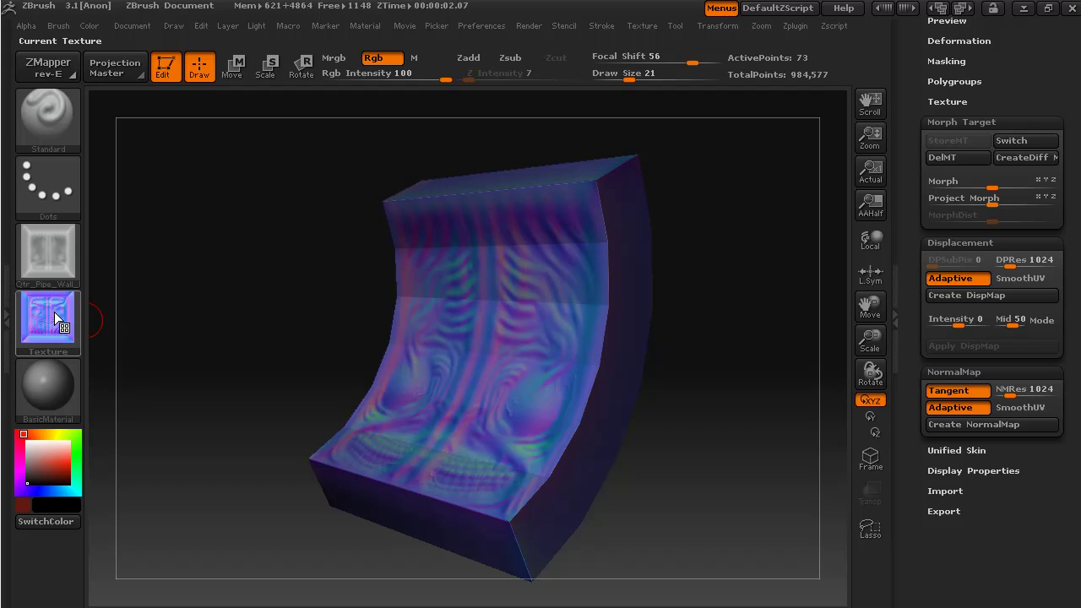
mouse_move(56, 317)
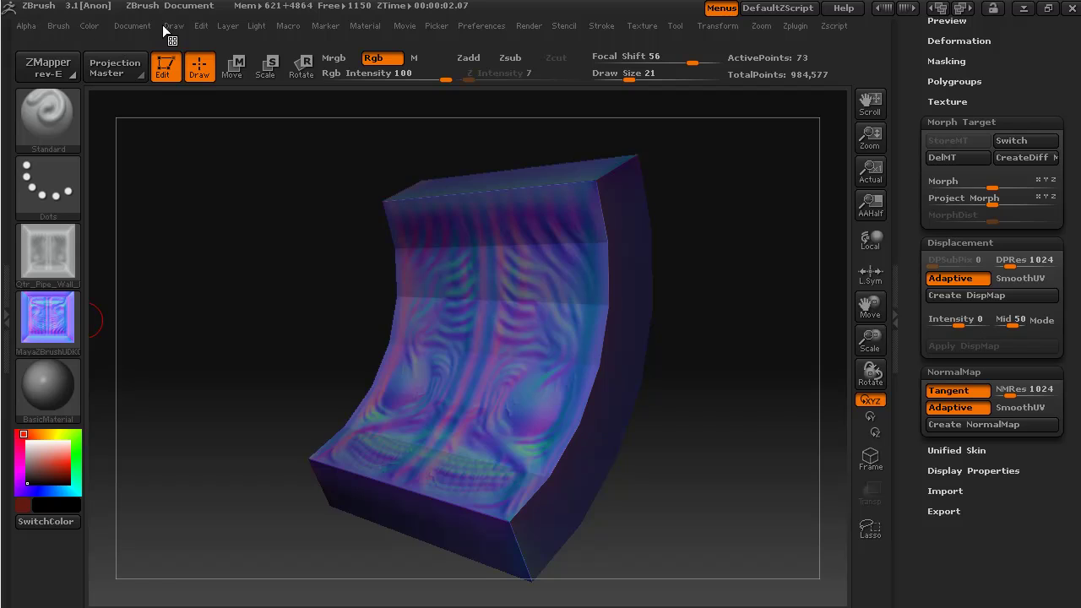
click(649, 25)
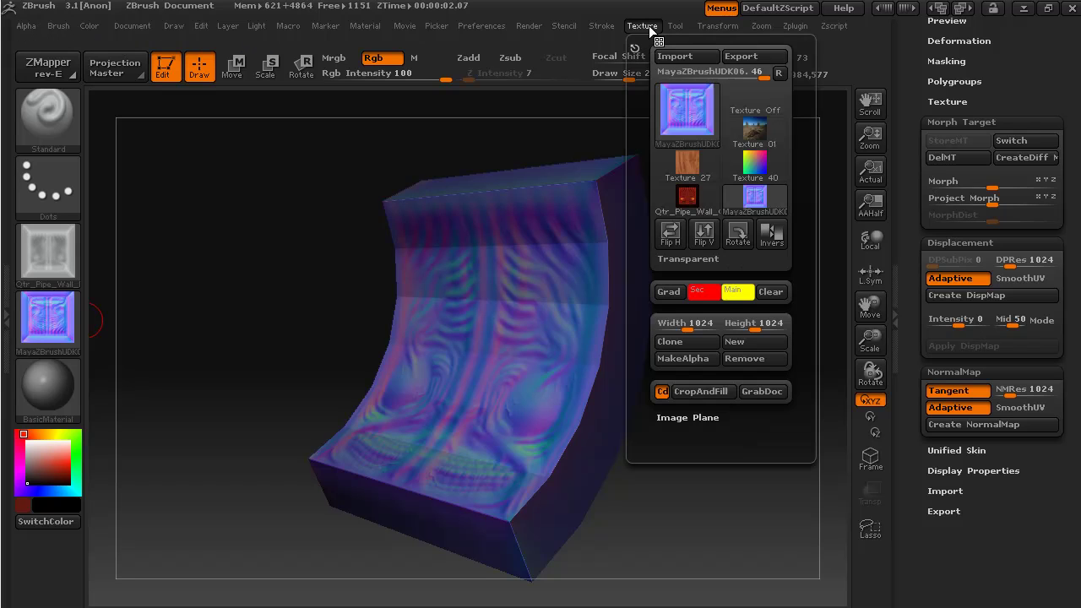
click(708, 238)
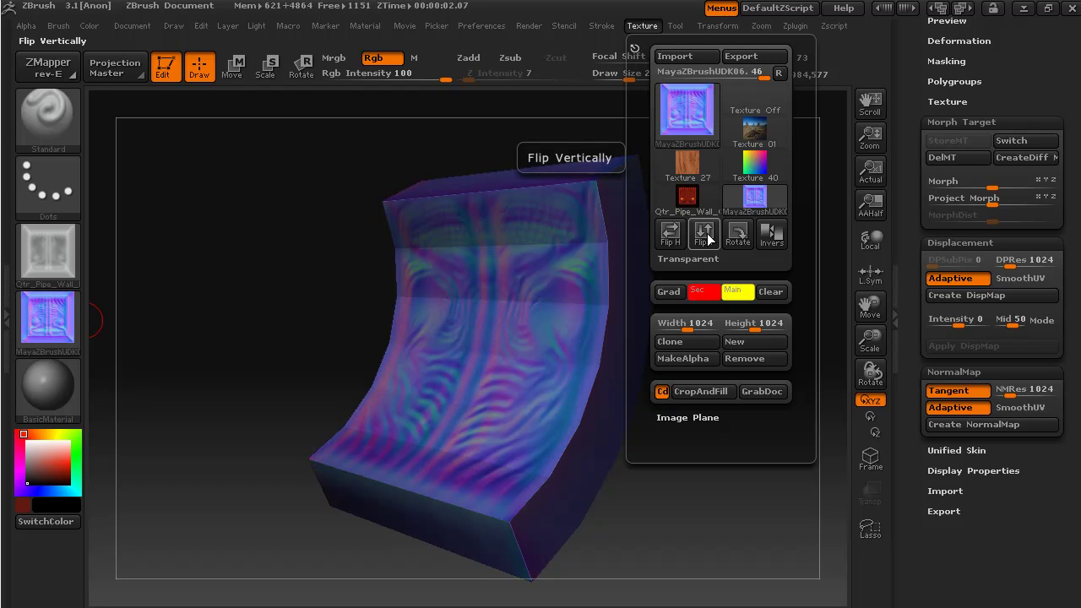
Step: Export the flipped normal map texture to the data folder as Qtr_Pipe_Wall_Norm.PSD
click(744, 55)
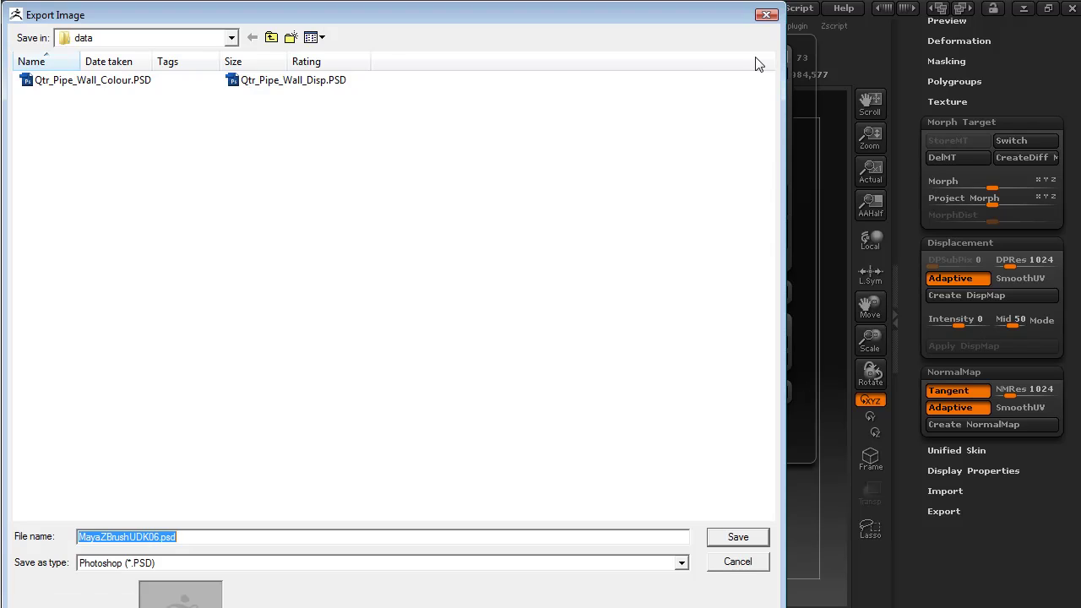
click(287, 81)
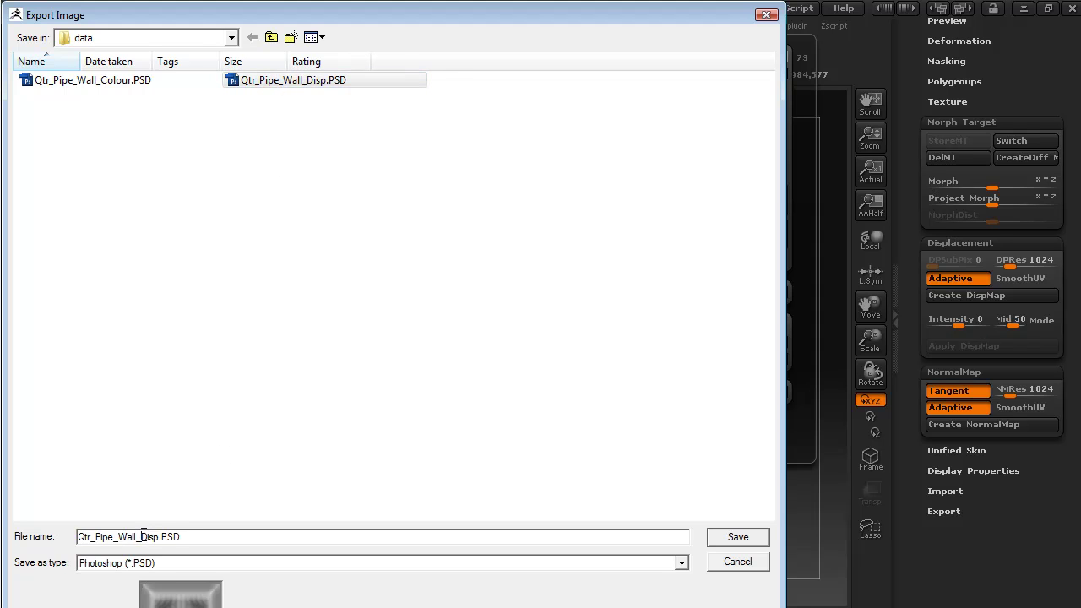
key(Delete)
key(Delete)
key(Delete)
key(Delete)
text(Norm)
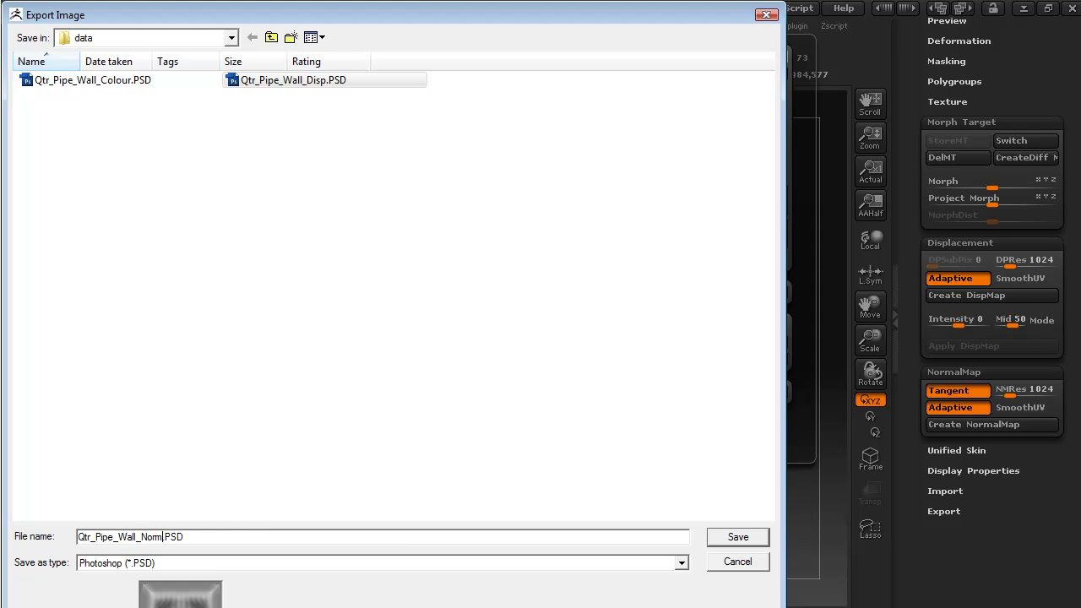
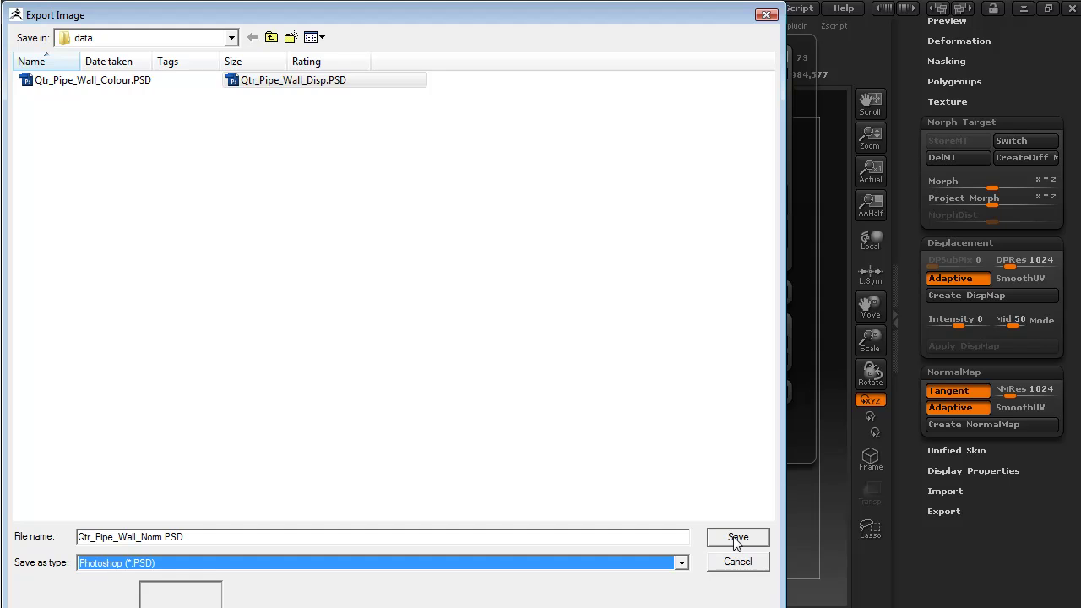
click(736, 539)
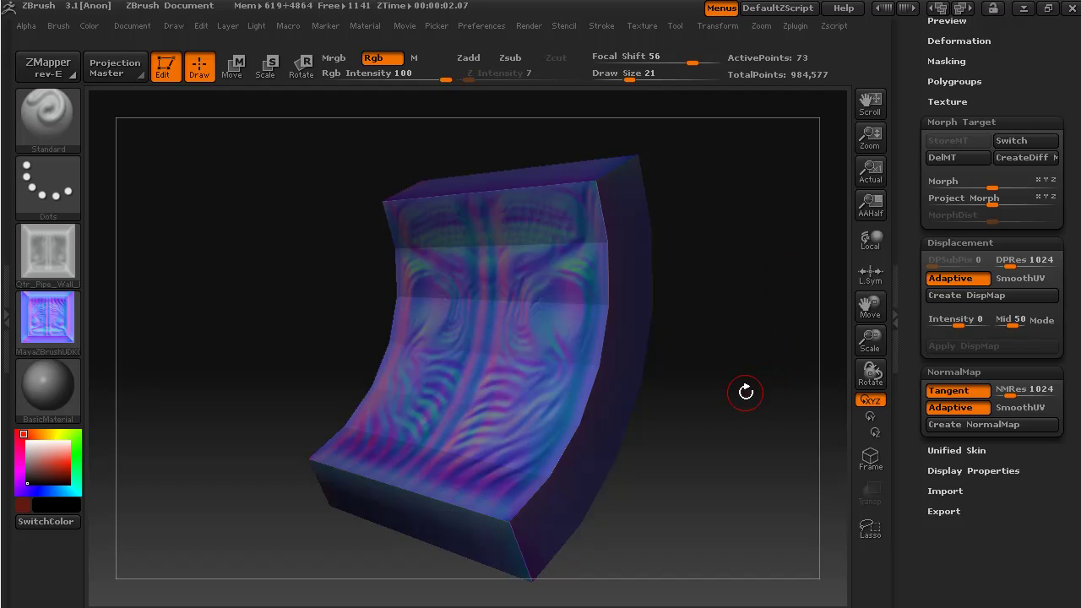
Step: Compare the wall's current shape with its stored morph target by switching between them, and examine the mesh from several angles
scroll(916, 296, up, 5)
drag(655, 486, 712, 411)
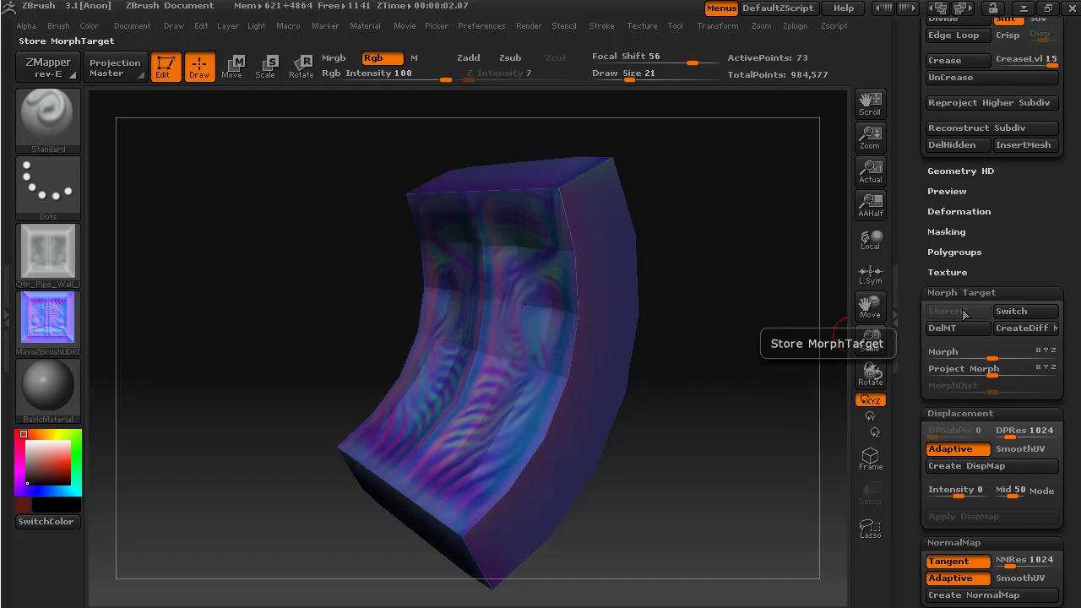
click(1022, 311)
drag(750, 463, 701, 483)
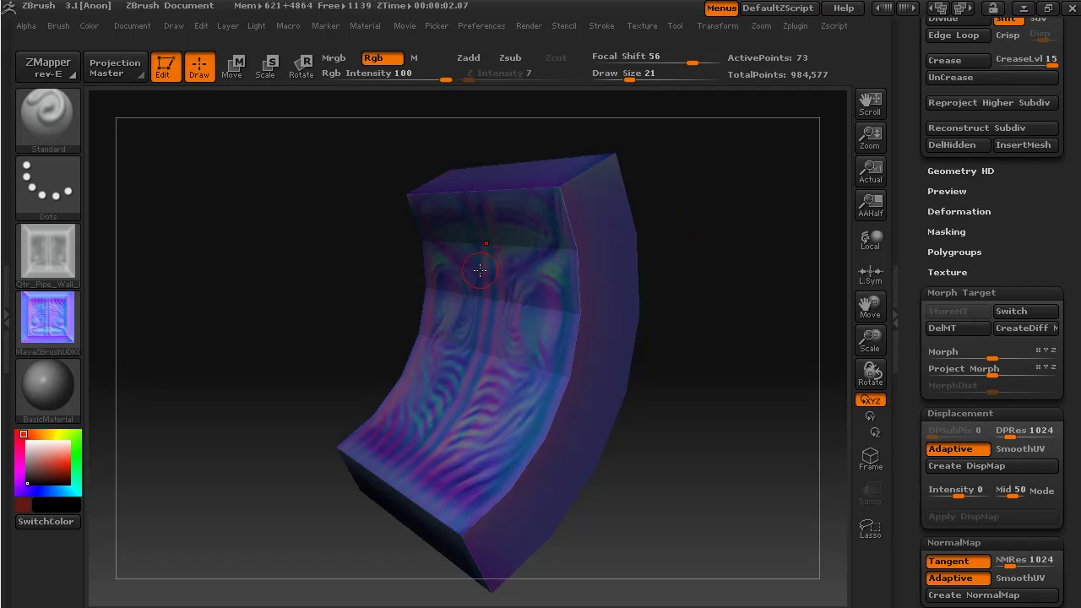
click(1023, 313)
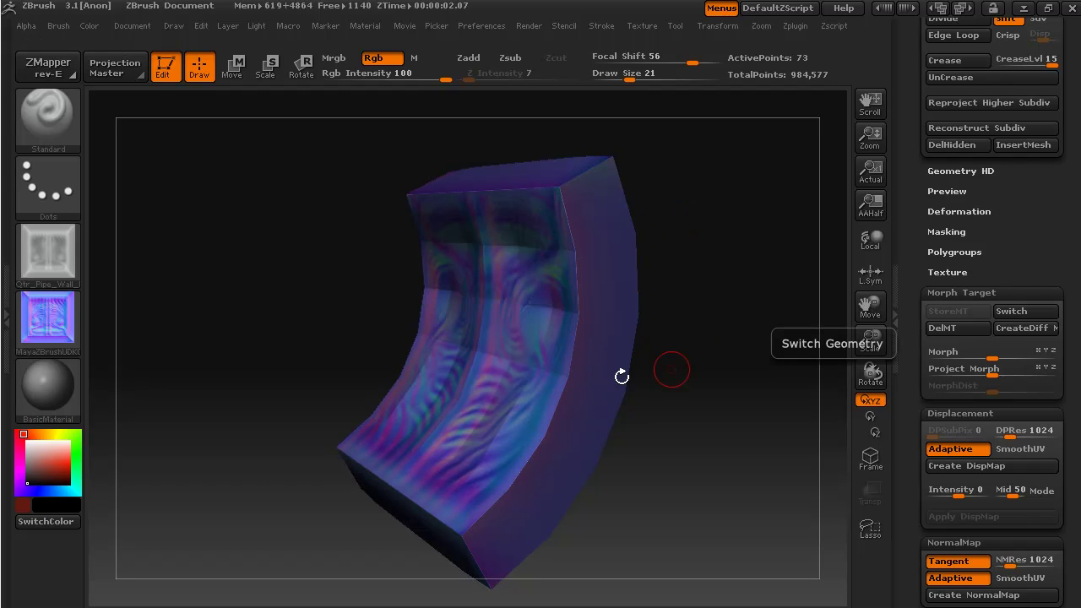
mouse_move(637, 516)
mouse_down()
mouse_move(691, 517)
mouse_move(601, 515)
mouse_move(618, 510)
mouse_up()
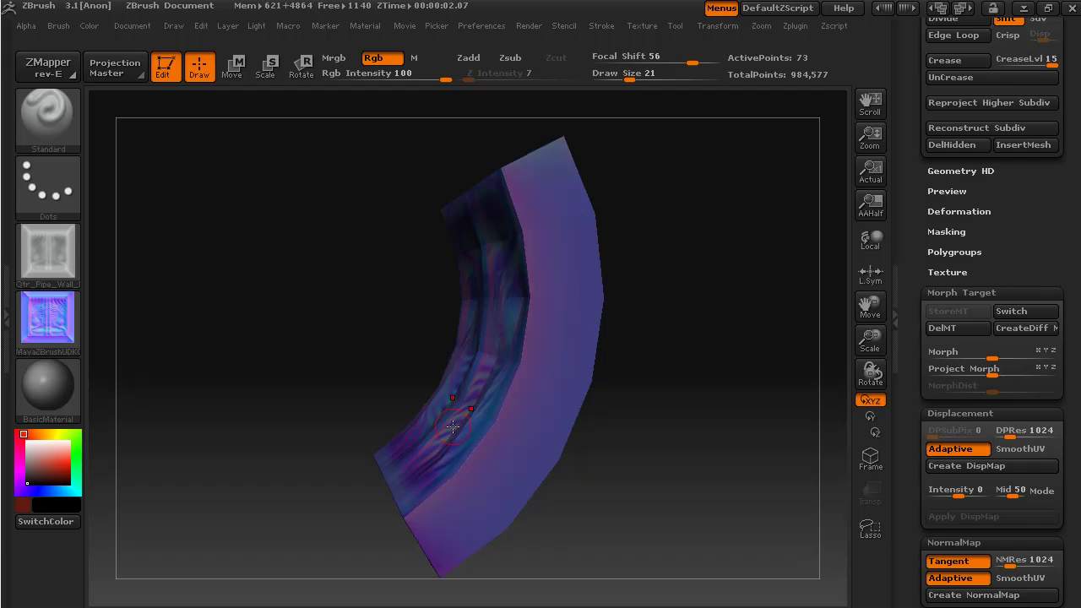
mouse_move(674, 512)
mouse_down()
mouse_move(657, 514)
mouse_move(693, 514)
mouse_up()
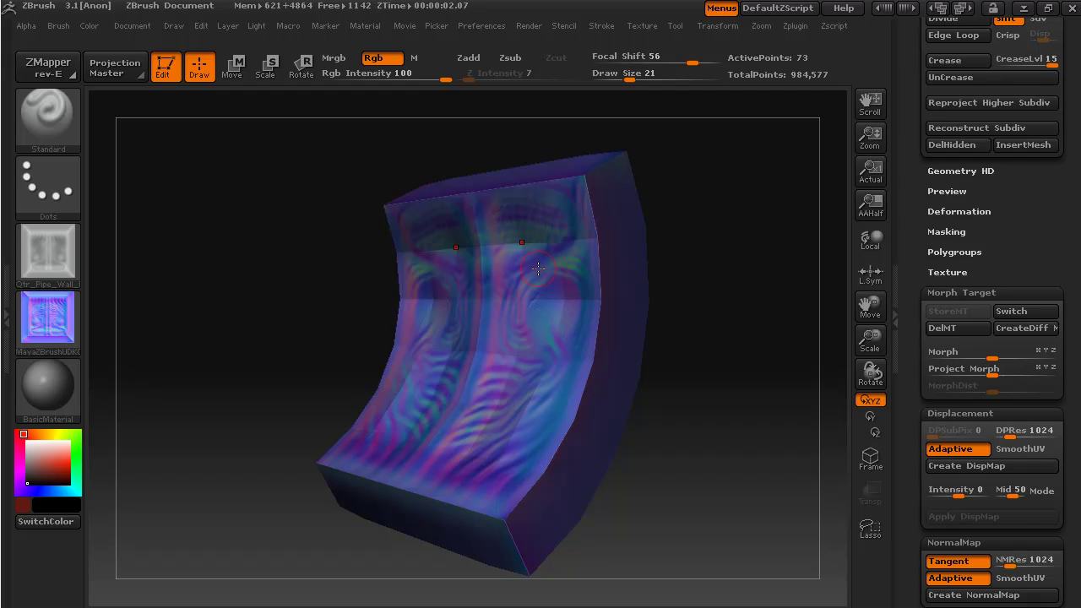
mouse_move(661, 507)
mouse_down()
mouse_move(728, 505)
mouse_move(615, 514)
mouse_move(651, 512)
mouse_up()
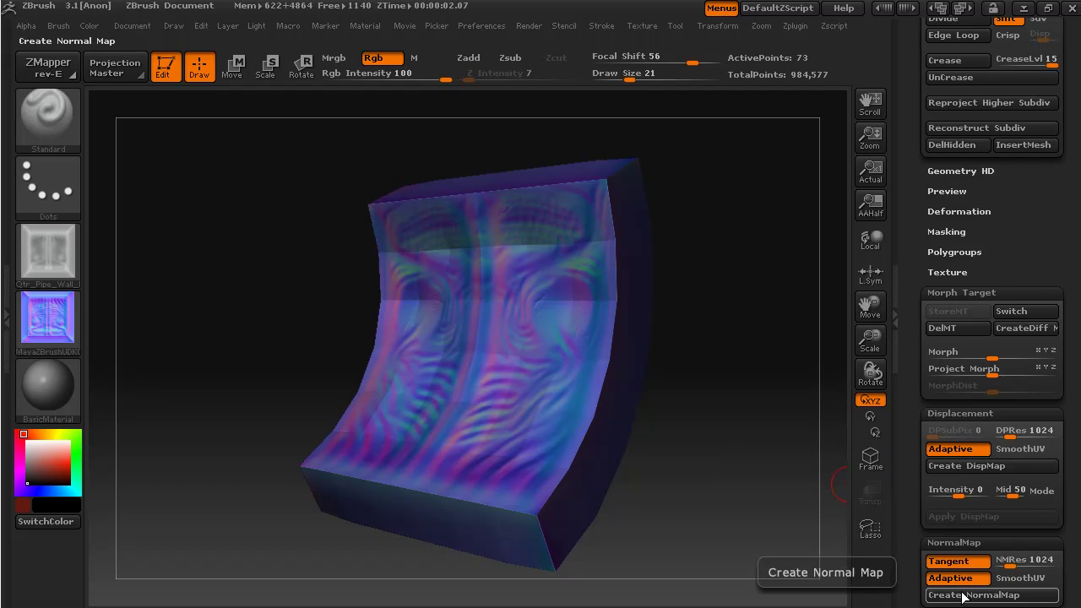
Step: Export the wall mesh at its lowest subdivision level to the data folder as MayaZBrushUDK06.obj
drag(907, 149, 900, 313)
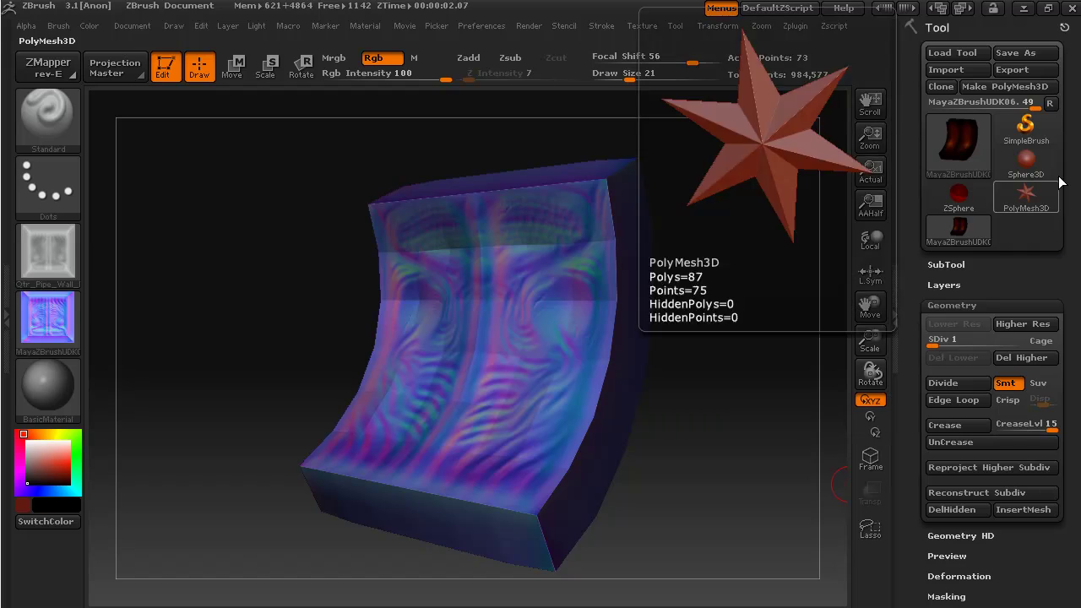
click(1018, 71)
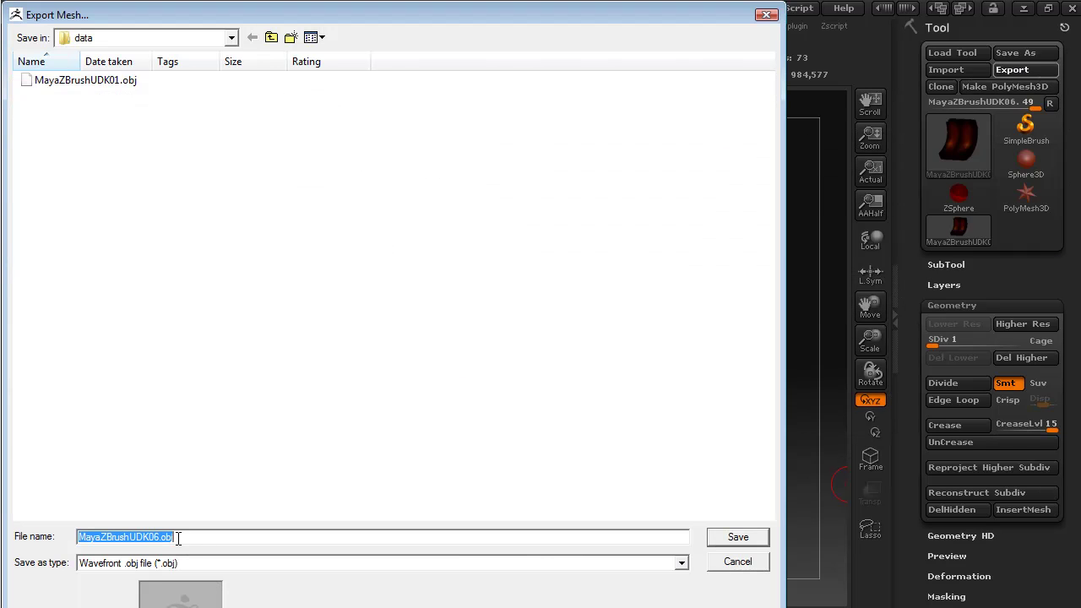
click(734, 541)
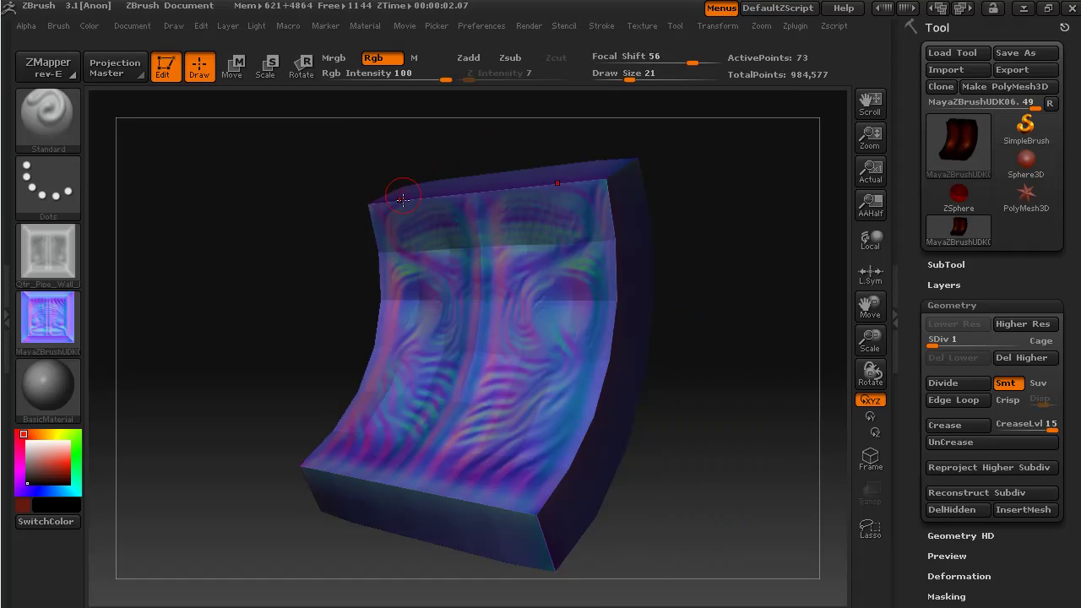
Step: Examine the silhouette and normal-mapped surface of the lowest-level wall mesh from the front and side
drag(732, 350, 540, 269)
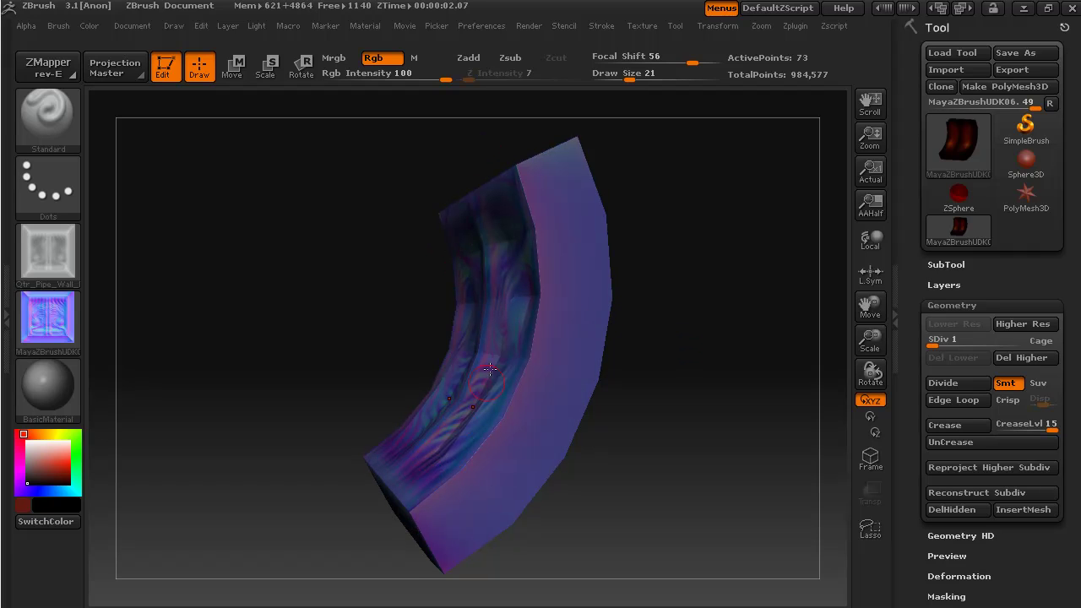
drag(634, 519, 653, 515)
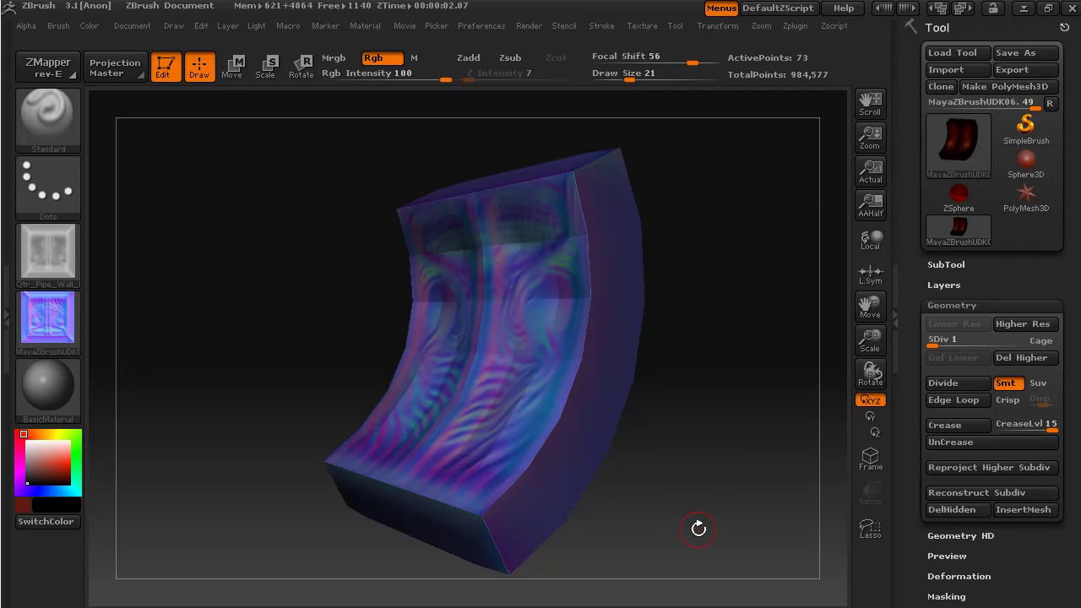
drag(646, 530, 706, 414)
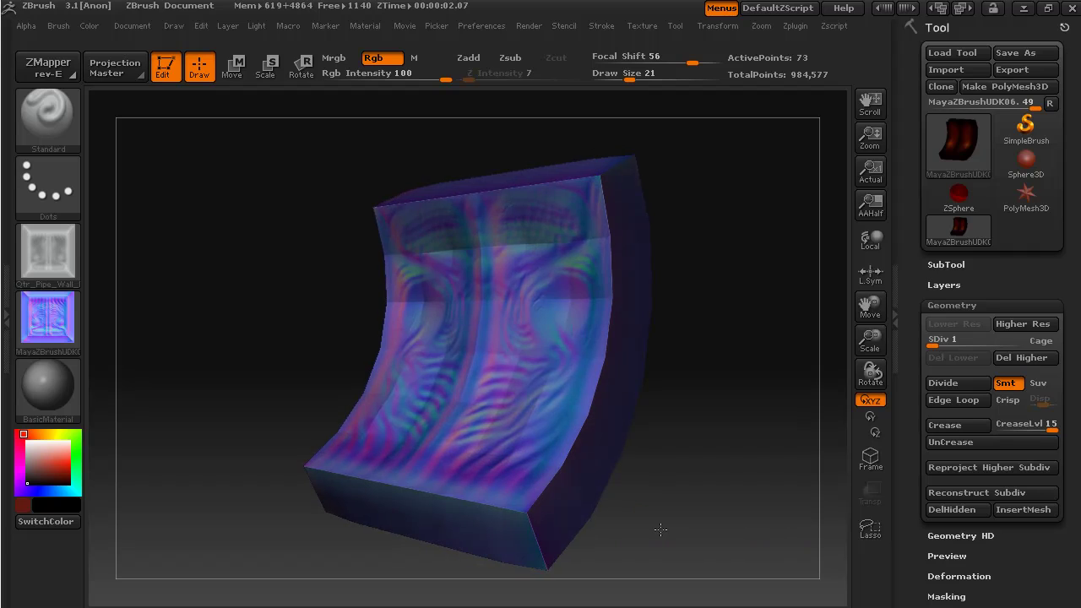
drag(726, 331, 693, 343)
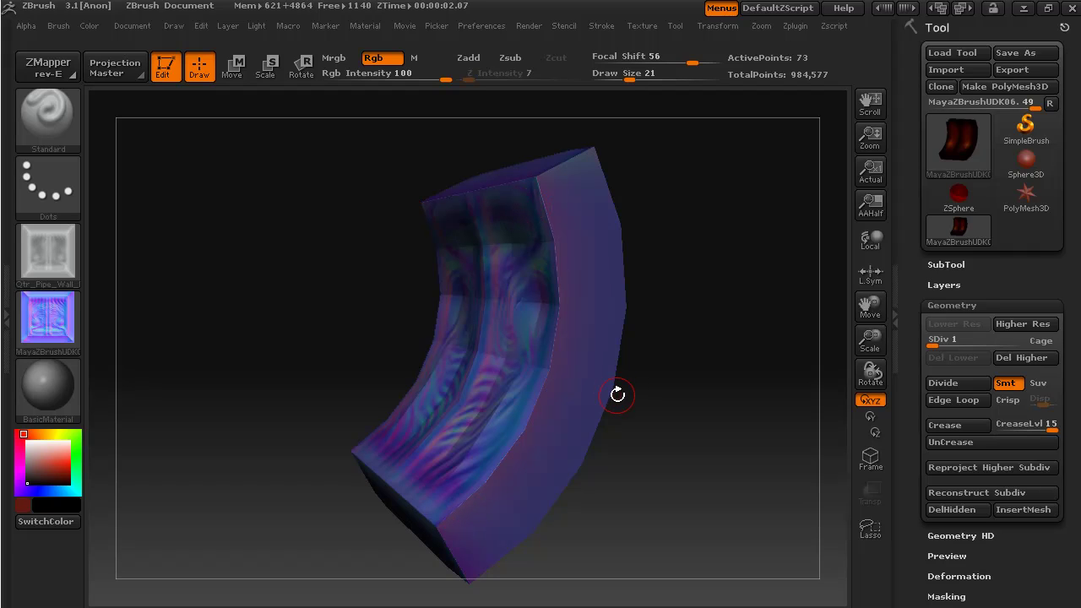
mouse_move(642, 508)
mouse_down()
mouse_move(682, 502)
mouse_move(628, 507)
mouse_move(644, 509)
mouse_move(634, 514)
mouse_up()
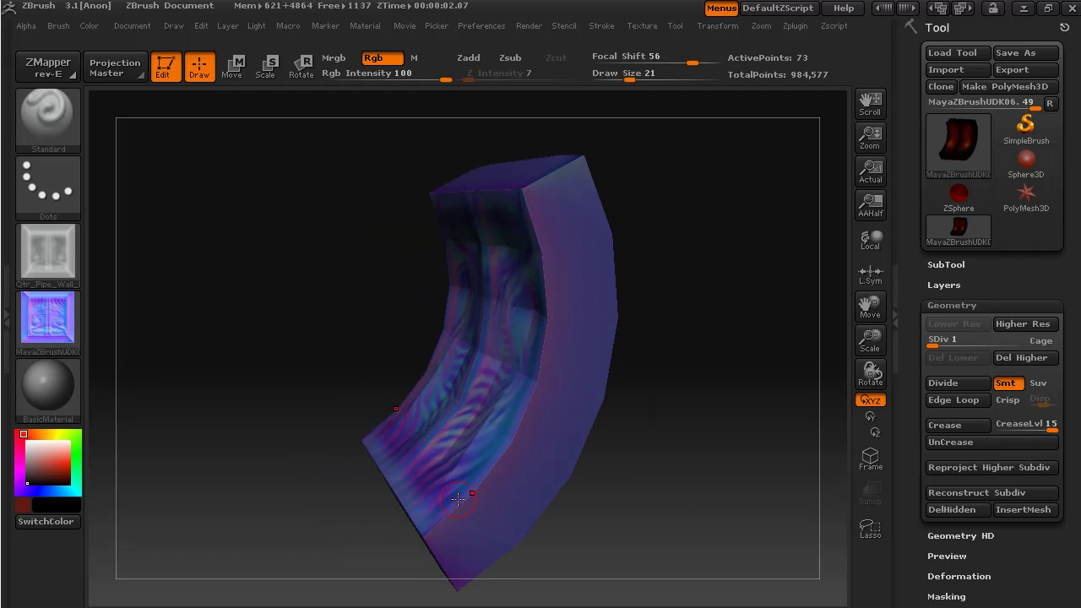
drag(611, 562, 639, 553)
drag(686, 486, 718, 362)
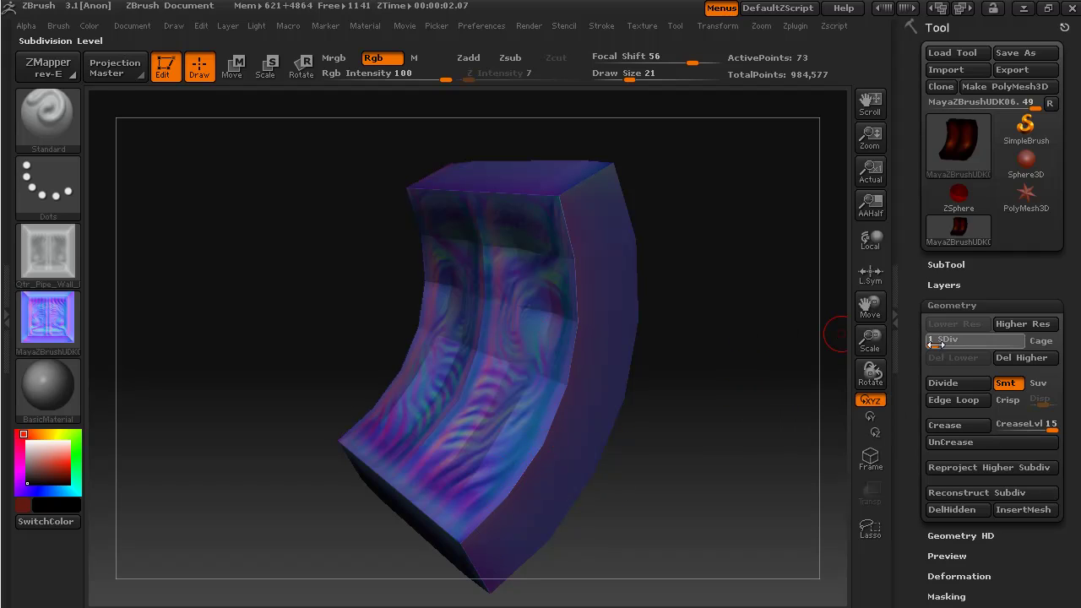
Step: Set the wall mesh to subdivision level 3 and check its added relief from several angles
click(964, 345)
drag(780, 570, 709, 500)
drag(651, 539, 663, 539)
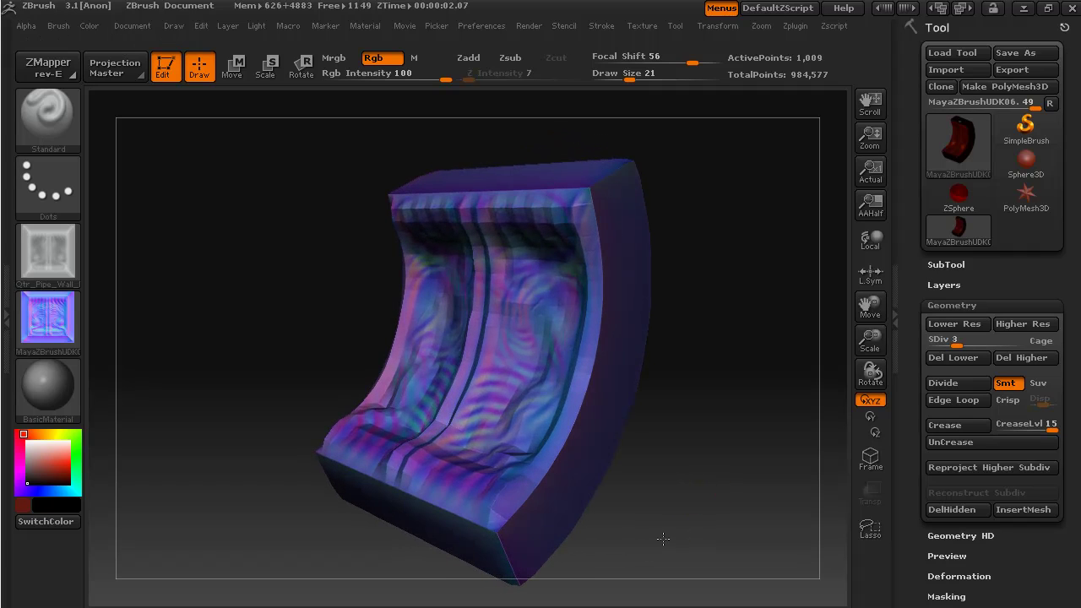
drag(703, 507, 690, 514)
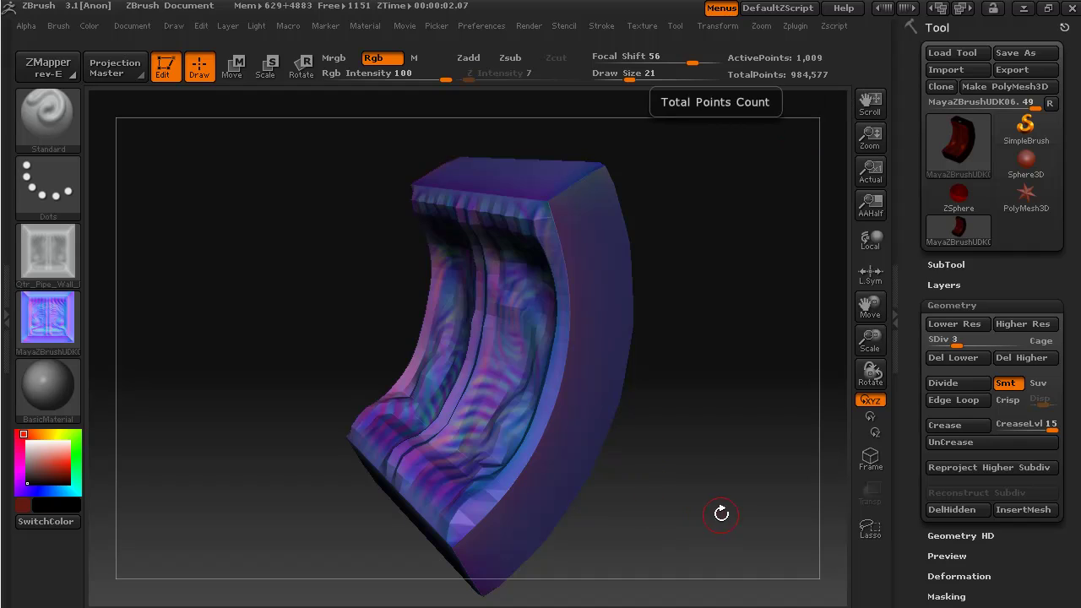
mouse_move(727, 458)
mouse_down()
mouse_move(700, 454)
mouse_move(735, 451)
mouse_up()
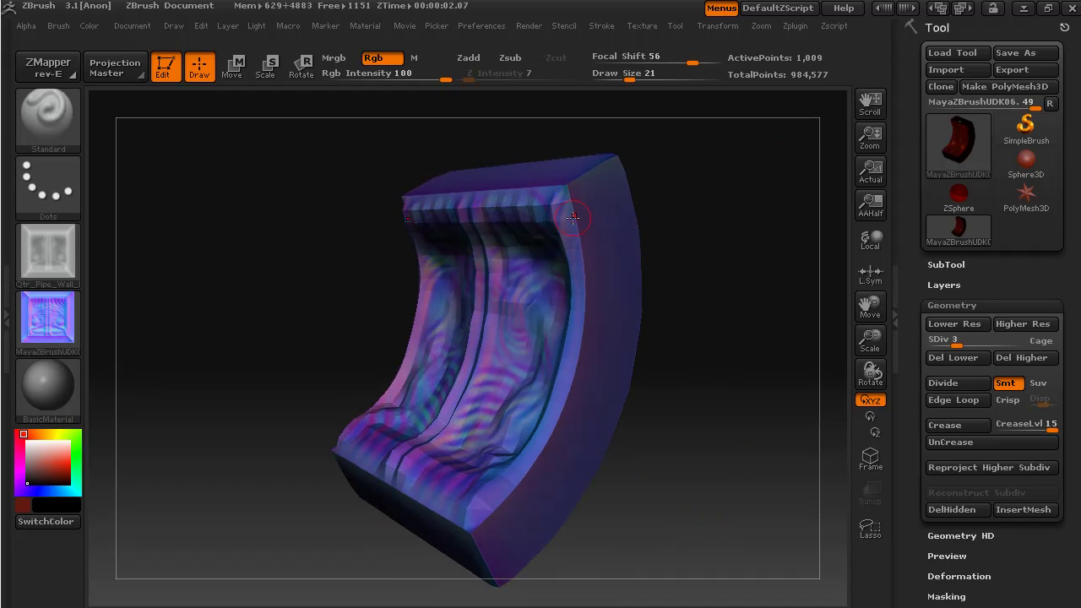
drag(591, 502, 651, 564)
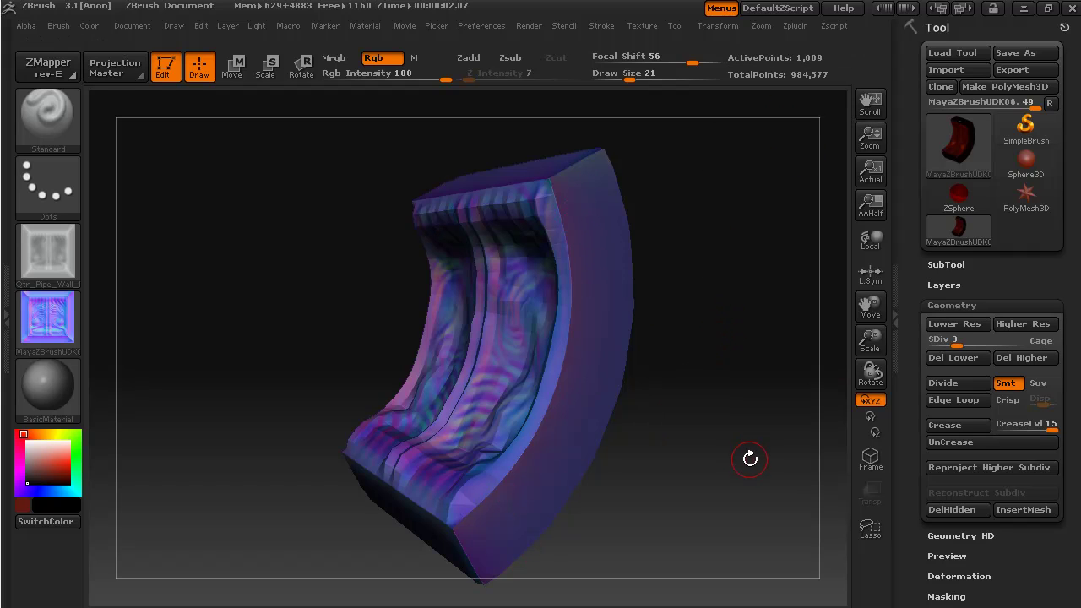
Step: Export the level 3 wall mesh to the data folder as MayaZBrushUDK06_1KPol.obj
click(1024, 73)
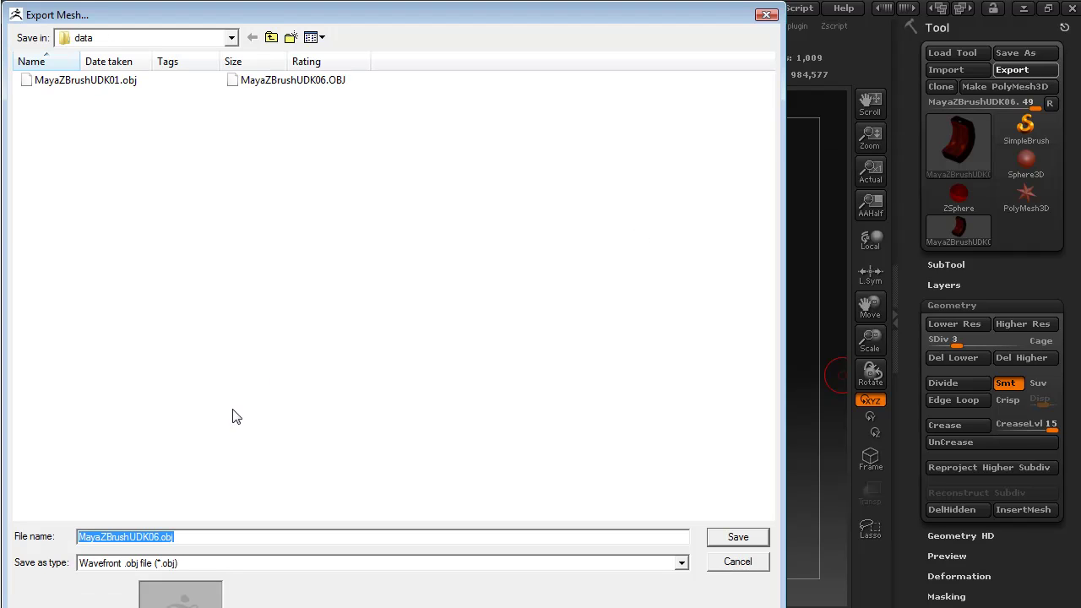
click(158, 536)
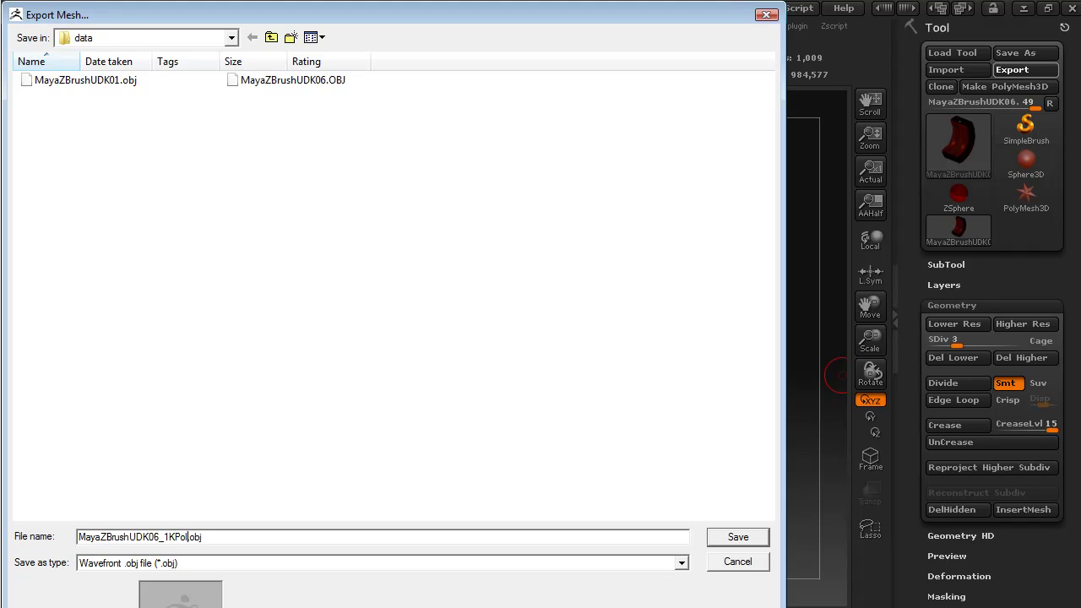
key(Return)
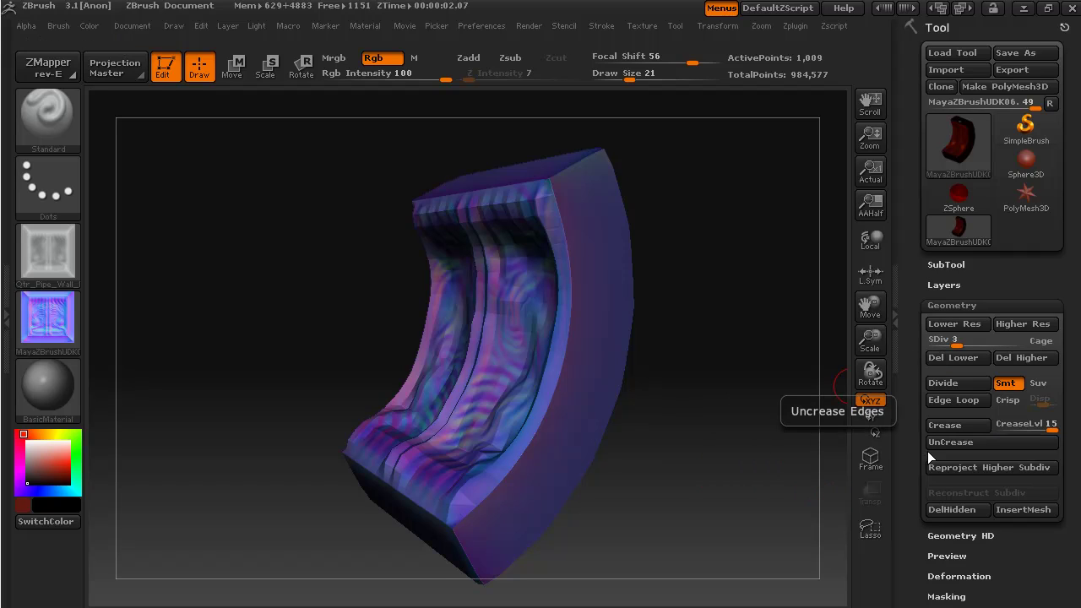
Step: Examine the level 3 wall with the Qtr_Pipe_Wall_Norm1KPoly texture applied, previewing its normal map and displacement alpha
scroll(911, 499, down, 5)
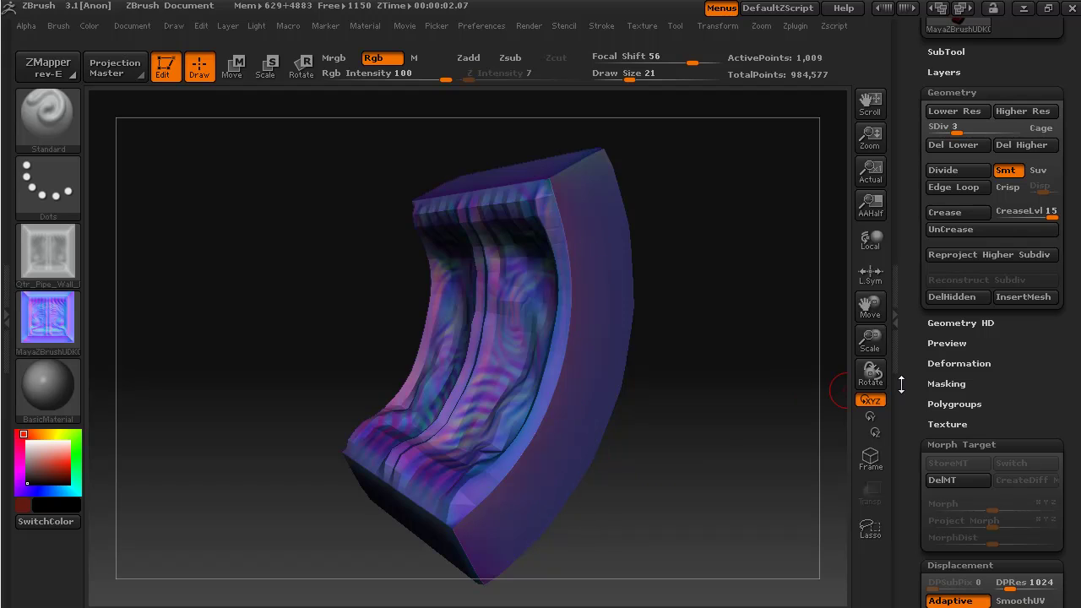
scroll(917, 393, down, 8)
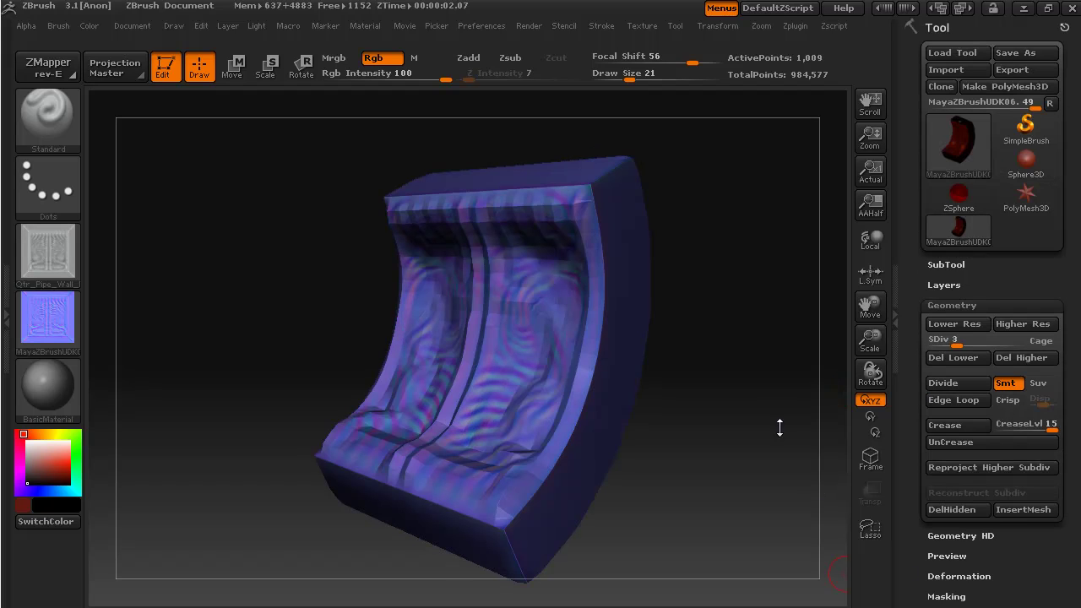
drag(724, 443, 741, 451)
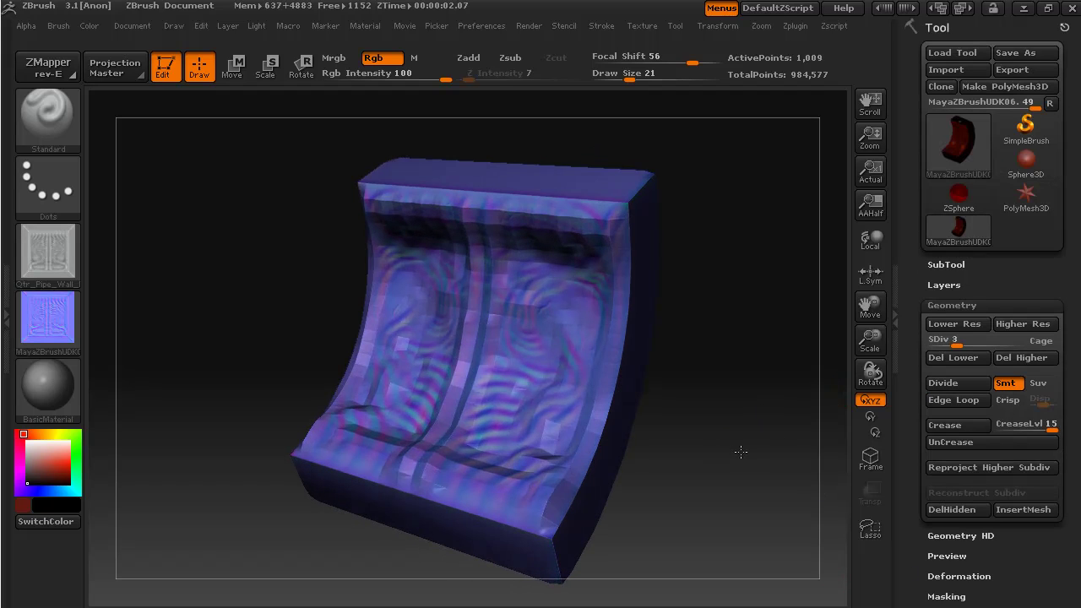
mouse_move(48, 317)
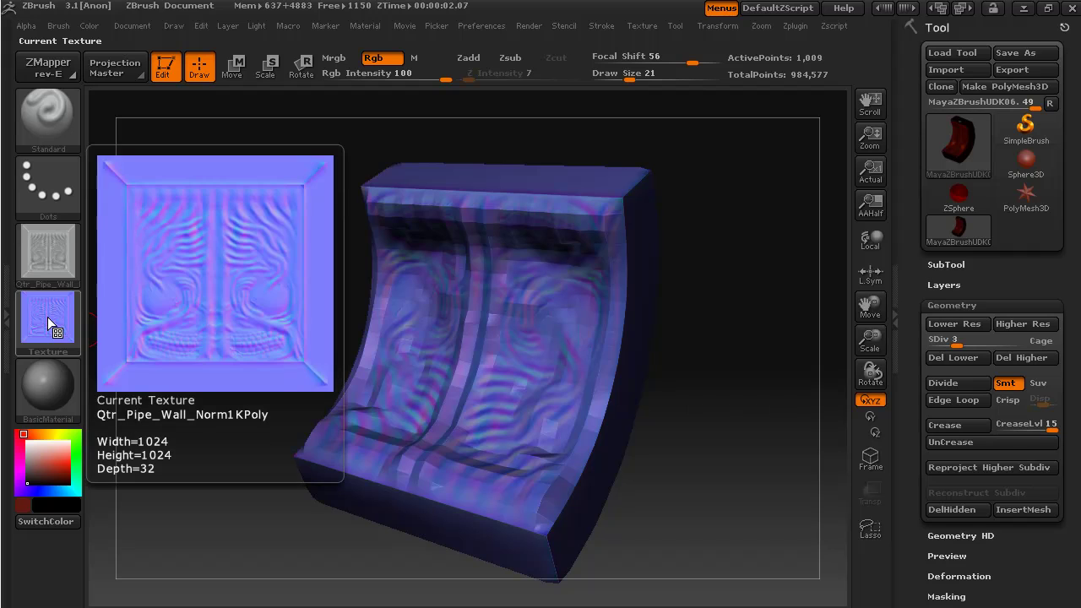
mouse_move(49, 269)
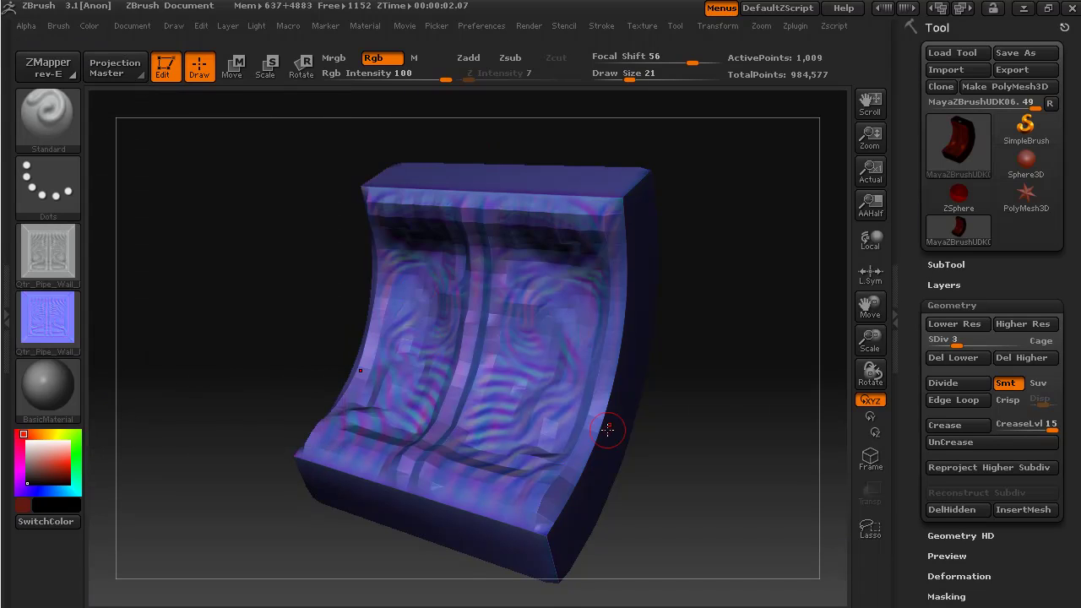
drag(777, 417, 713, 498)
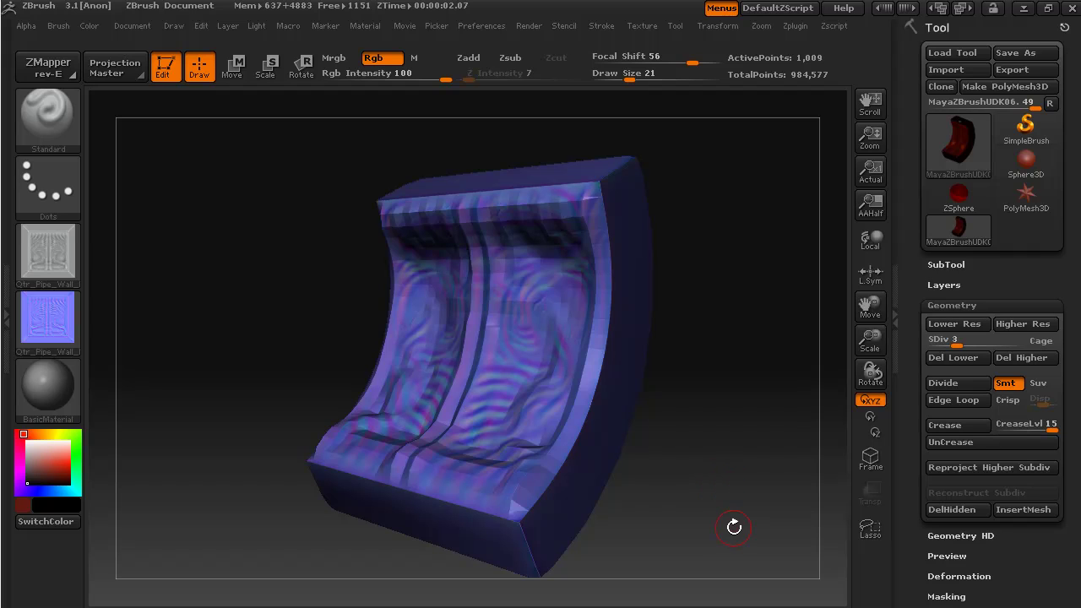
drag(733, 515, 727, 465)
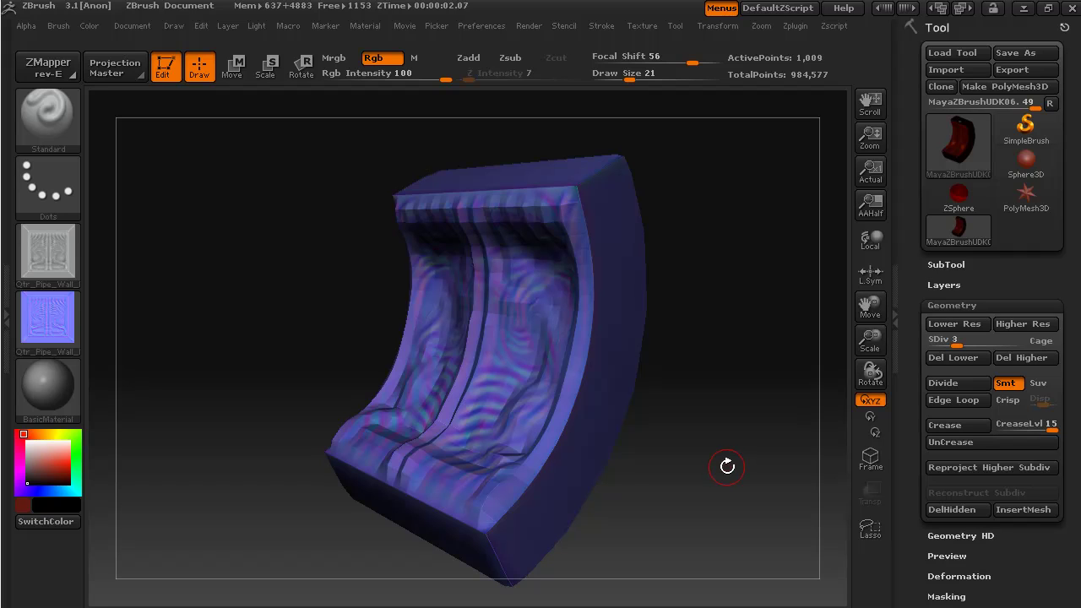